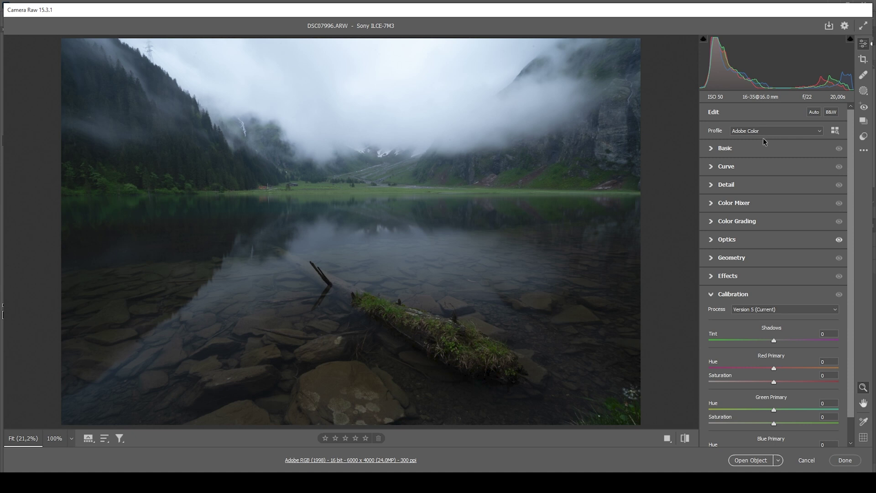
Switch the lake photo's camera profile from Adobe Color to Adobe Standard.
{"action": "left_click", "coordinate": [752, 135]}
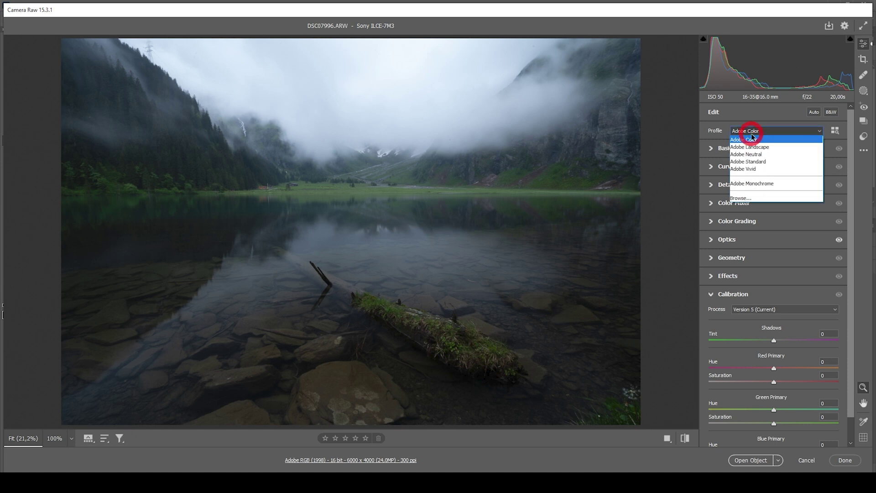
{"action": "left_click", "coordinate": [749, 162]}
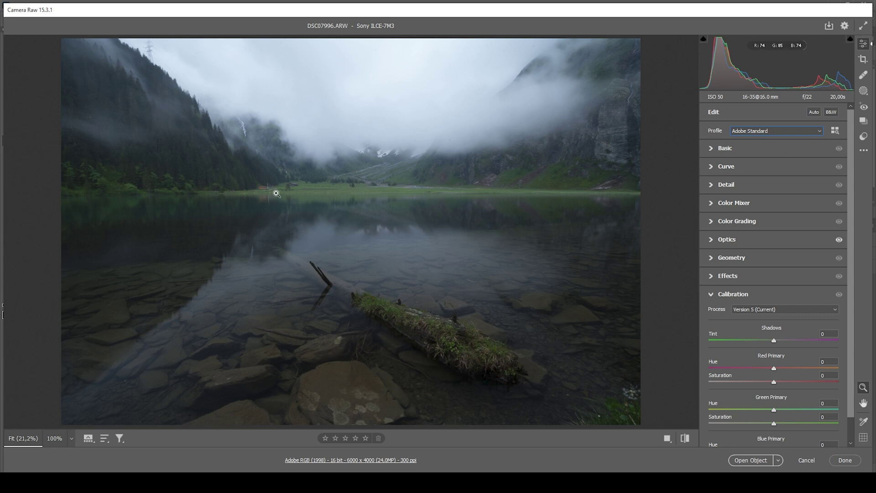
In Basic, set Temperature to 5950, Exposure to +0.65 and Highlights to -67.
{"action": "left_click", "coordinate": [714, 151]}
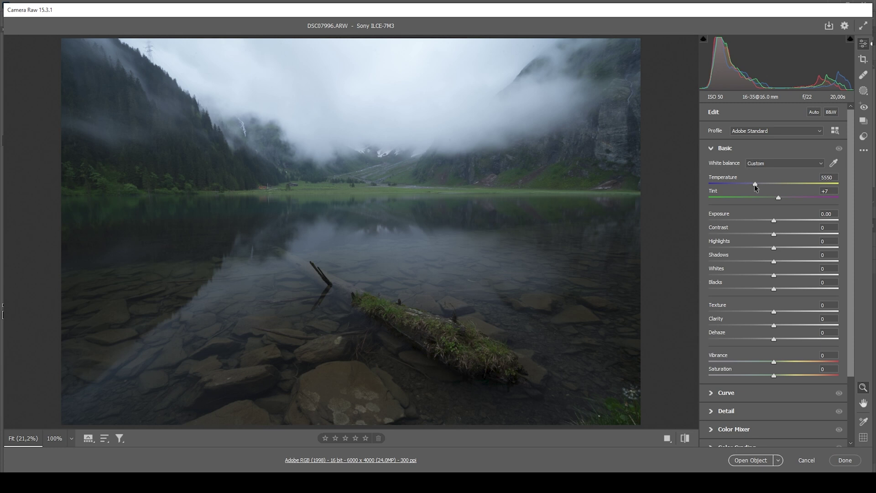
{"action": "left_click_drag", "start_coordinate": [756, 185], "coordinate": [758, 186]}
{"action": "left_click_drag", "start_coordinate": [775, 223], "coordinate": [782, 223]}
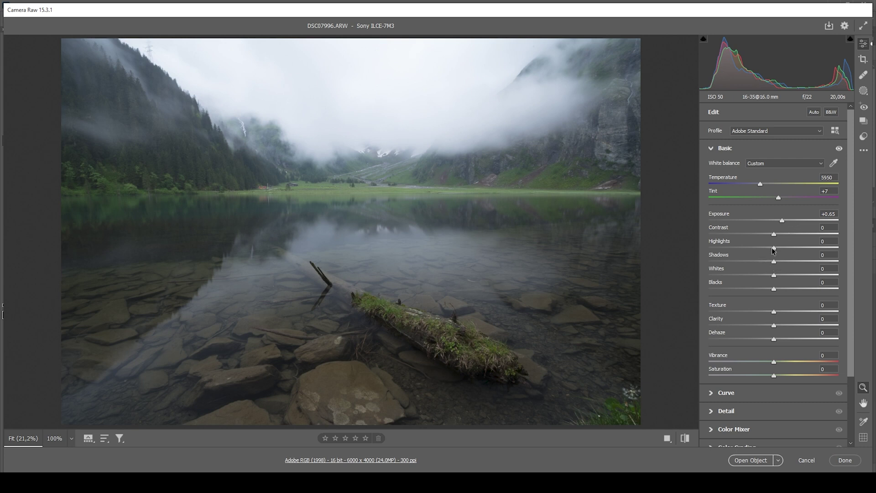
{"action": "left_click_drag", "start_coordinate": [774, 249], "coordinate": [731, 247]}
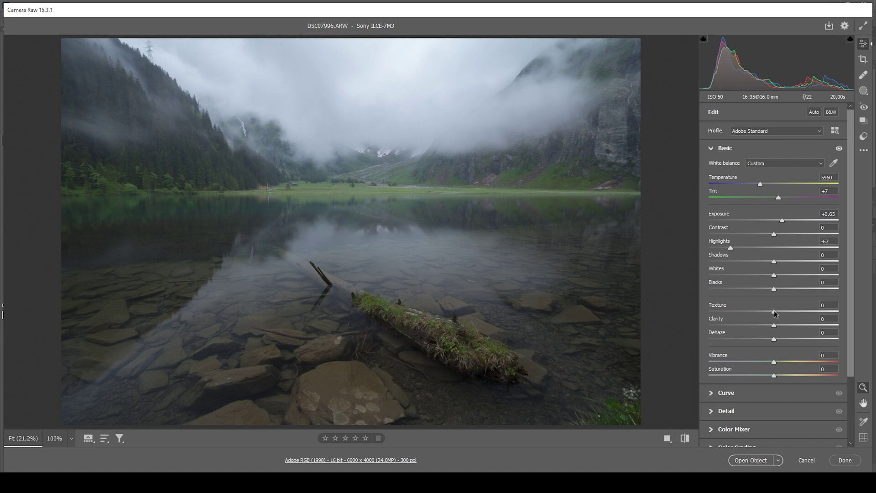
Set Texture +8, Clarity -7, Dehaze -6 and Vibrance +13 for a soft, colourful look.
{"action": "left_click_drag", "start_coordinate": [774, 313], "coordinate": [780, 313]}
{"action": "left_click_drag", "start_coordinate": [774, 328], "coordinate": [770, 328]}
{"action": "left_click_drag", "start_coordinate": [773, 341], "coordinate": [771, 341]}
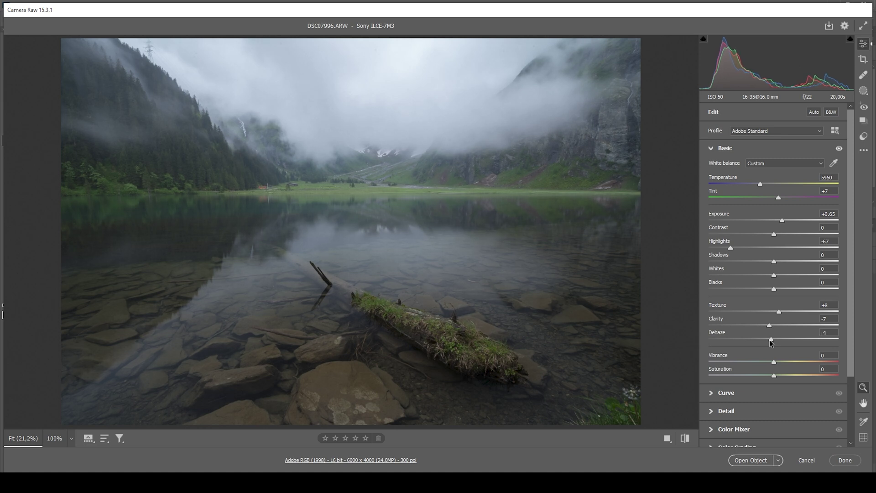
{"action": "left_click_drag", "start_coordinate": [770, 340], "coordinate": [769, 340]}
{"action": "left_click_drag", "start_coordinate": [773, 363], "coordinate": [780, 364]}
Compare the edits against default settings, restore them, then bring up the masking tools.
{"action": "left_click", "coordinate": [782, 361]}
{"action": "left_click", "coordinate": [687, 439]}
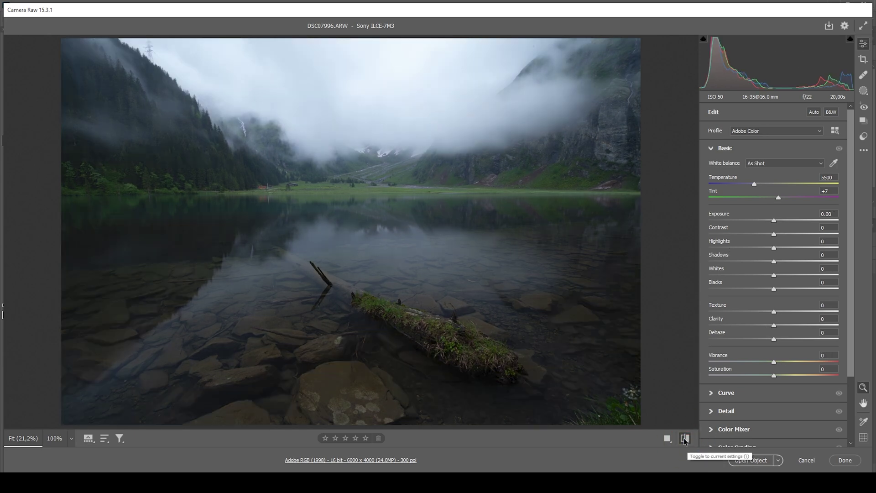
{"action": "left_click", "coordinate": [685, 439]}
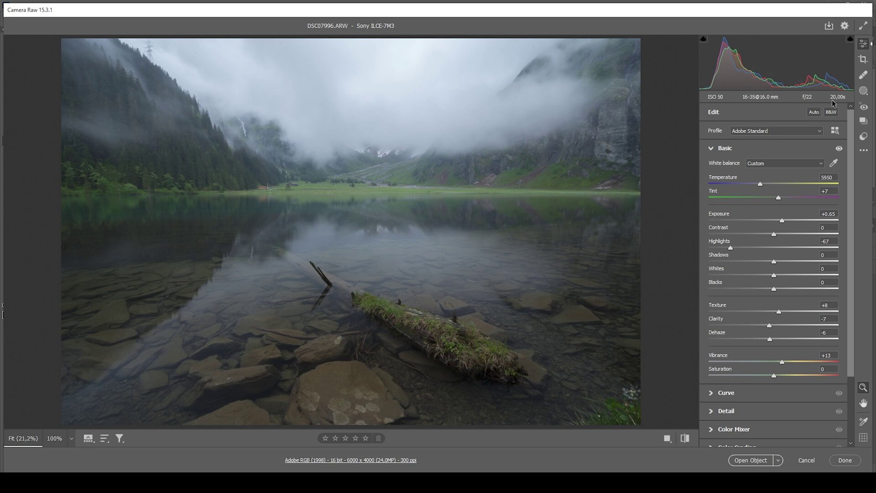
{"action": "left_click", "coordinate": [864, 91]}
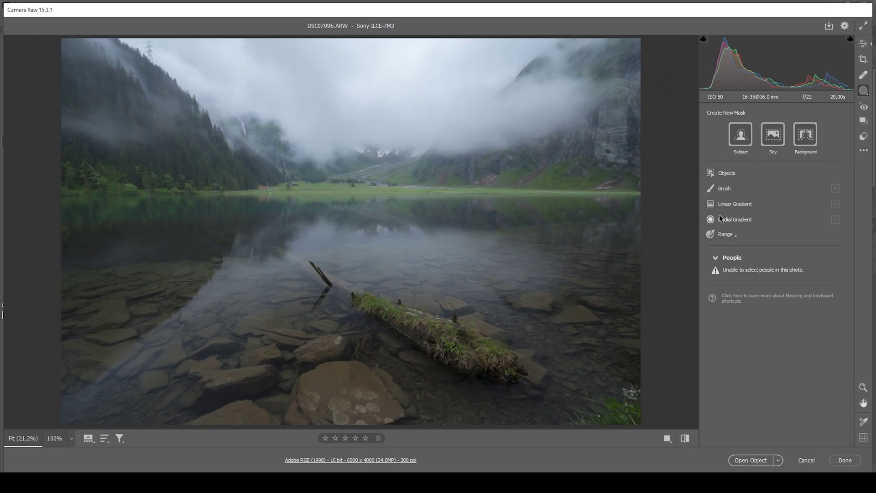
Draw a radial gradient ellipse over the lake foreground rocks and log.
{"action": "left_click", "coordinate": [722, 219]}
{"action": "left_click_drag", "start_coordinate": [378, 282], "coordinate": [573, 352]}
{"action": "left_click_drag", "start_coordinate": [350, 263], "coordinate": [341, 299]}
{"action": "left_click_drag", "start_coordinate": [639, 310], "coordinate": [638, 304]}
{"action": "left_click_drag", "start_coordinate": [513, 327], "coordinate": [495, 330]}
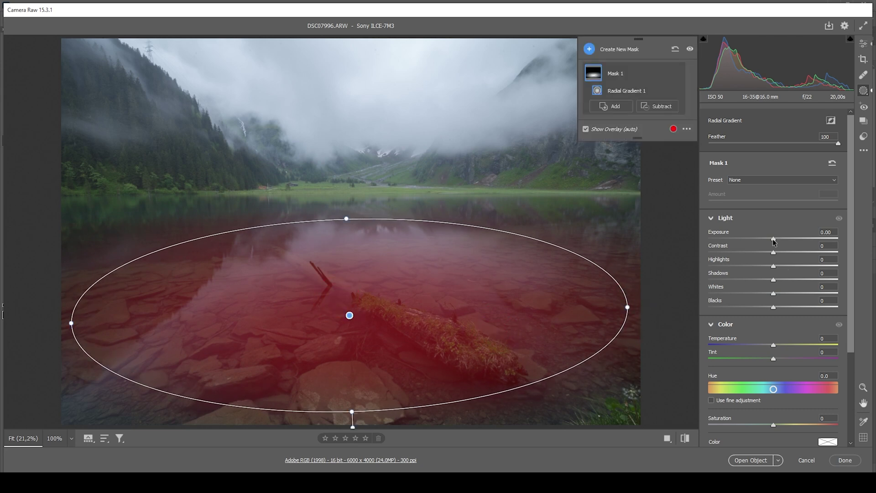
Give the radial mask Exposure +0.50, Saturation +20, Texture +21 and Clarity +32.
{"action": "left_click_drag", "start_coordinate": [773, 240], "coordinate": [782, 241]}
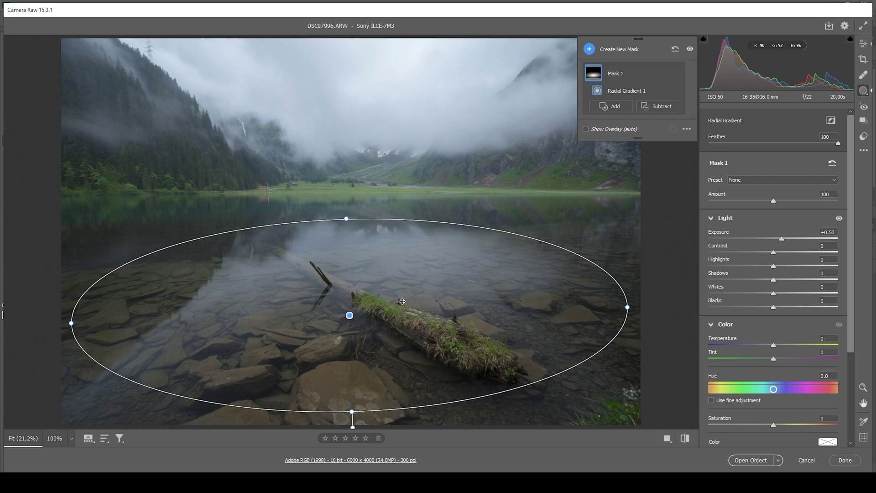
{"action": "scroll", "coordinate": [771, 362], "scroll_direction": "down", "scroll_amount": 1}
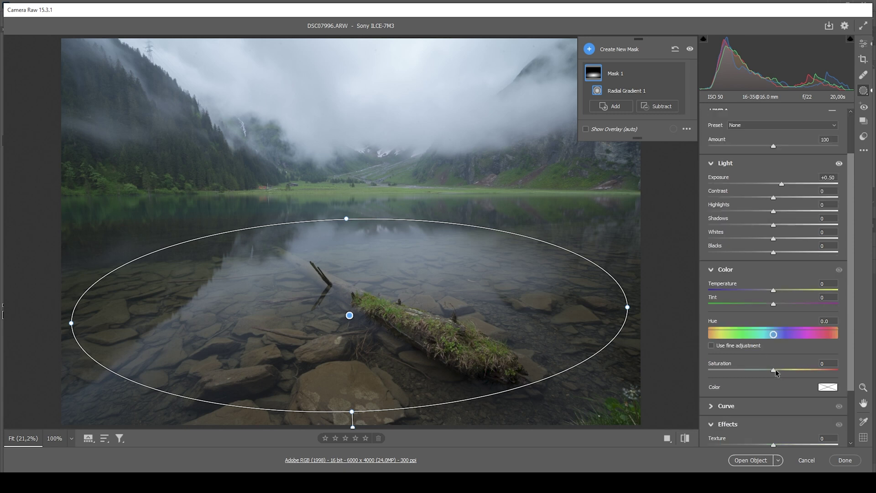
{"action": "left_click_drag", "start_coordinate": [776, 370], "coordinate": [781, 372]}
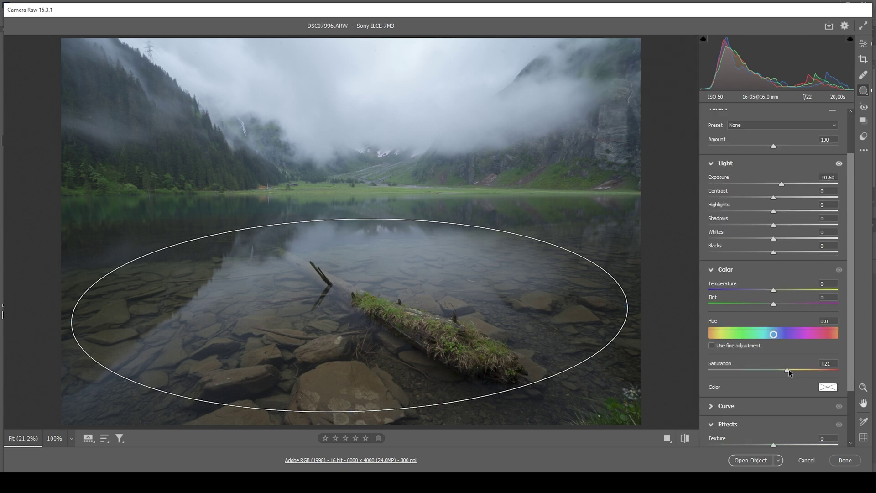
{"action": "left_click_drag", "start_coordinate": [789, 369], "coordinate": [789, 369]}
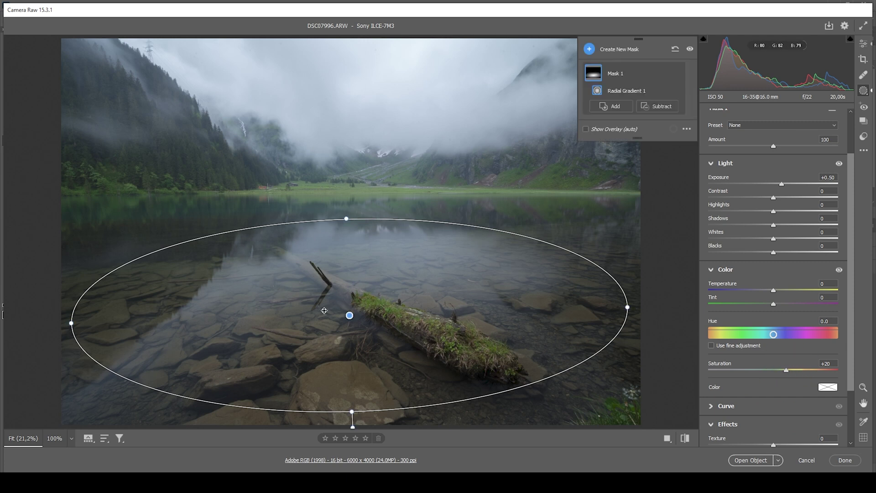
{"action": "scroll", "coordinate": [769, 342], "scroll_direction": "down", "scroll_amount": 3}
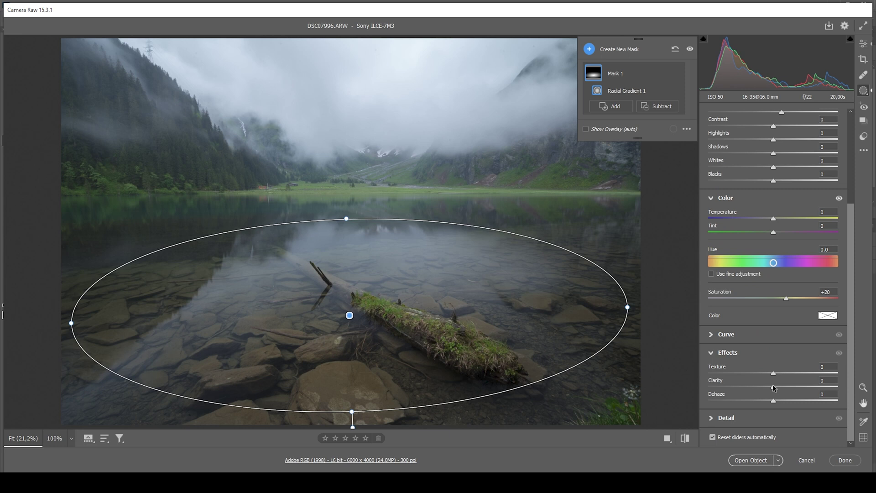
{"action": "left_click_drag", "start_coordinate": [777, 386], "coordinate": [782, 386]}
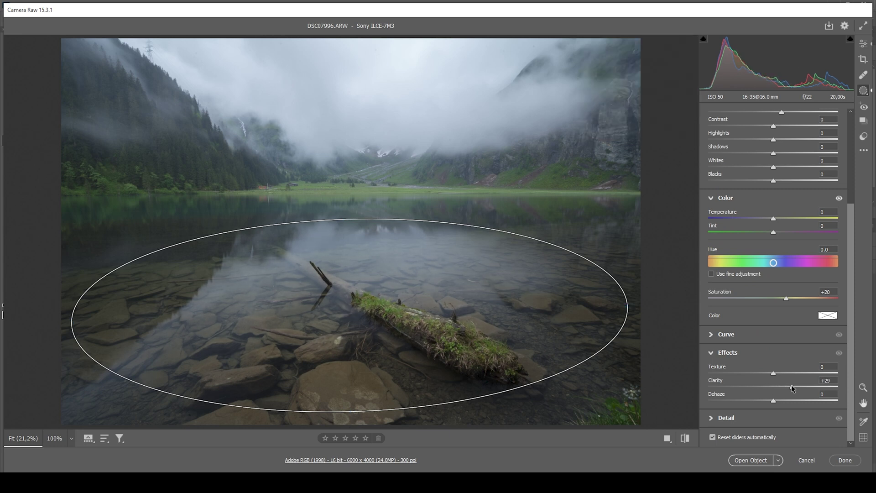
{"action": "mouse_move", "coordinate": [792, 385]}
{"action": "left_mouse_down"}
{"action": "mouse_move", "coordinate": [778, 374]}
{"action": "mouse_move", "coordinate": [787, 374]}
{"action": "left_mouse_up"}
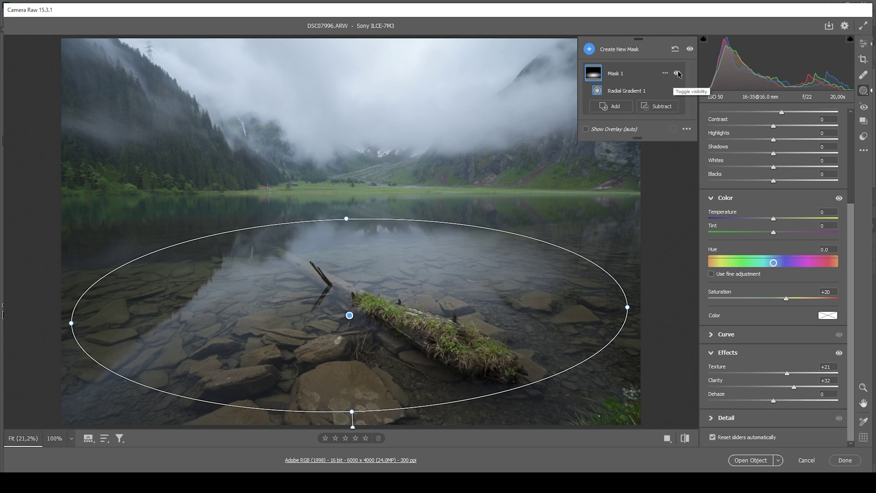
Toggle the radial mask's effect off and on to compare before and after.
{"action": "left_click", "coordinate": [678, 74]}
{"action": "left_click", "coordinate": [678, 74]}
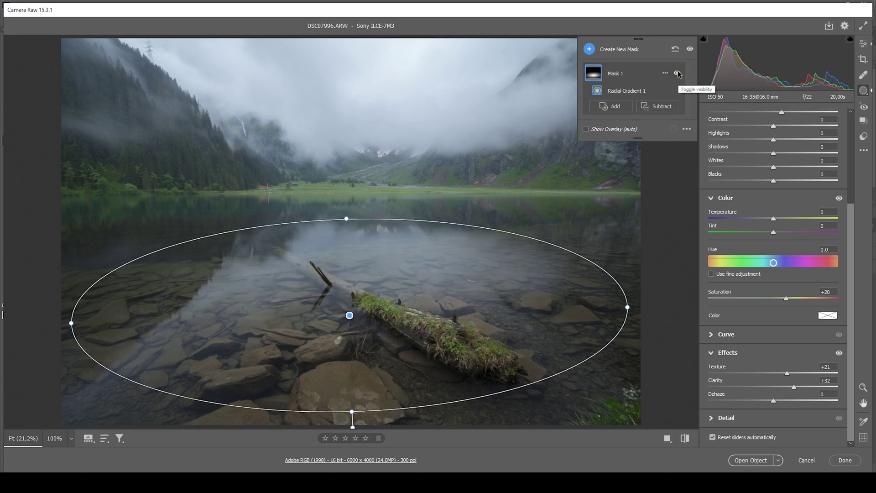
{"action": "left_click", "coordinate": [590, 49]}
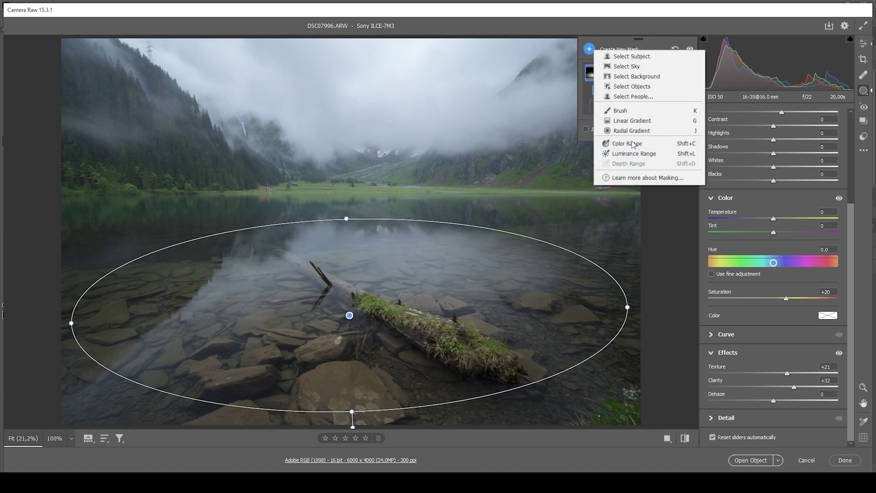
Add a linear gradient mask across the lower lake foreground.
{"action": "left_click", "coordinate": [641, 121]}
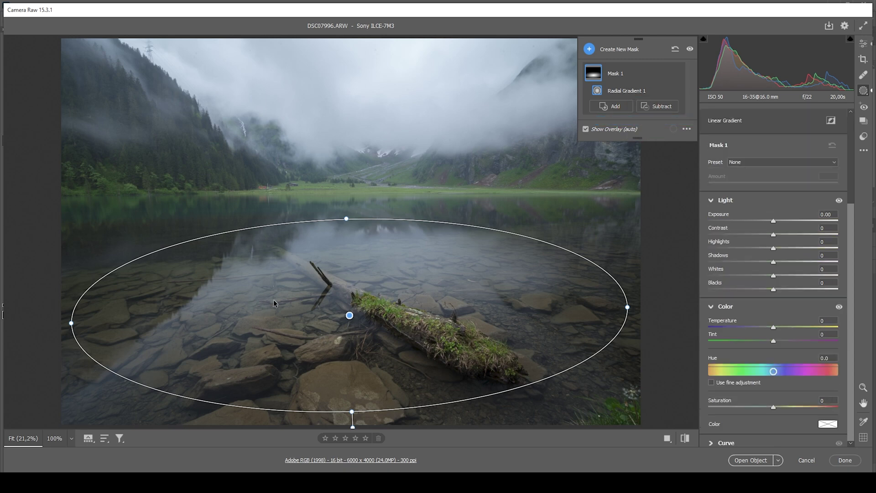
{"action": "left_click_drag", "start_coordinate": [309, 286], "coordinate": [301, 234]}
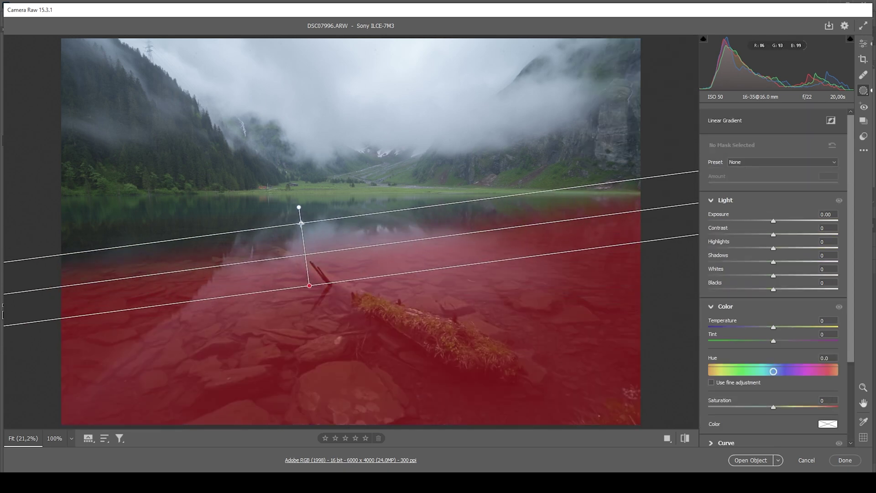
{"action": "left_click_drag", "start_coordinate": [309, 285], "coordinate": [313, 321]}
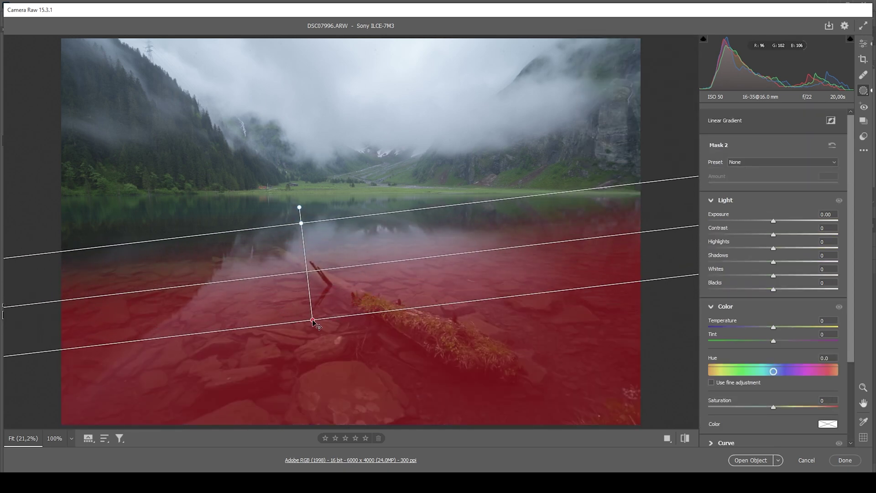
{"action": "left_click_drag", "start_coordinate": [306, 271], "coordinate": [305, 266]}
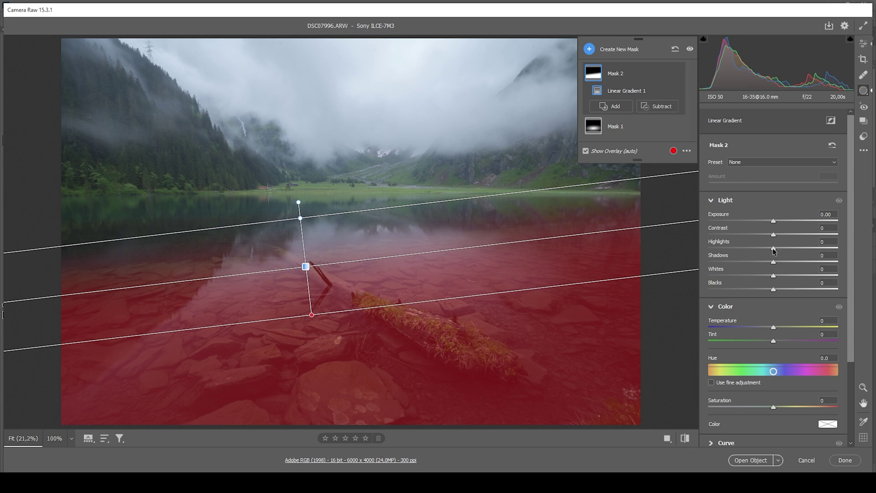
Set the lake gradient to Highlights +27, Blacks +4, Temperature -4 and Clarity +25.
{"action": "left_click_drag", "start_coordinate": [773, 250], "coordinate": [793, 250]}
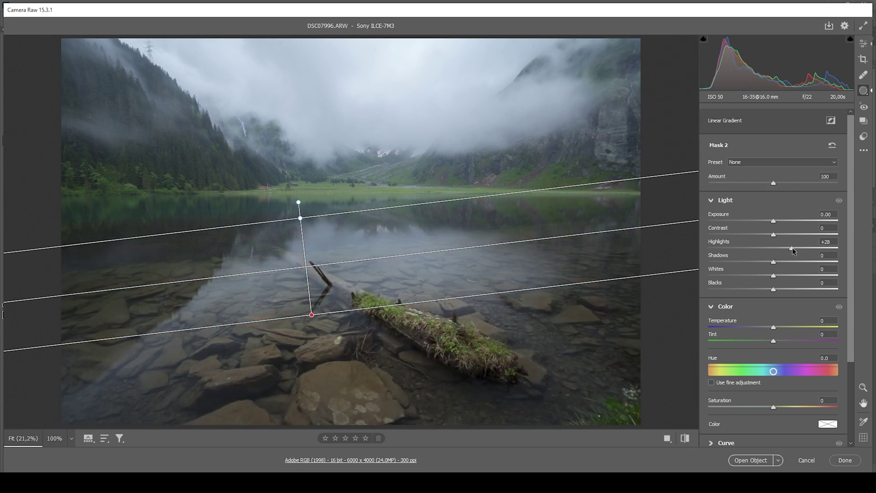
{"action": "left_click_drag", "start_coordinate": [792, 248], "coordinate": [792, 248]}
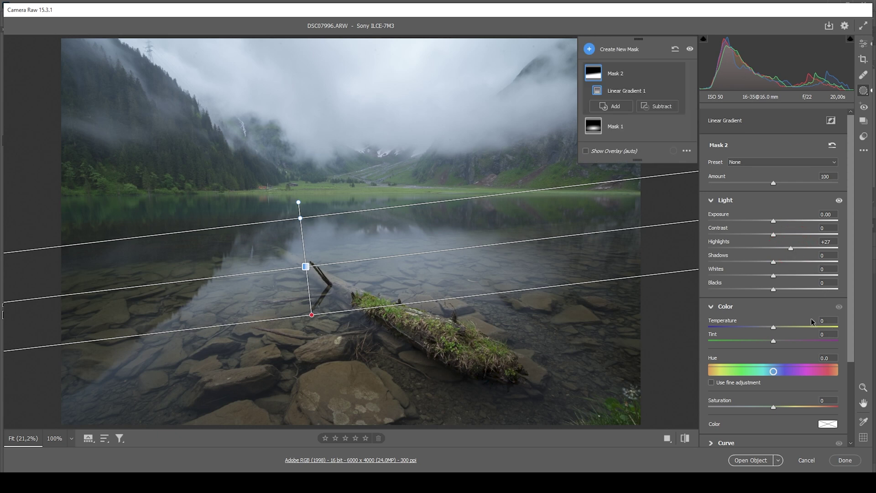
{"action": "left_click_drag", "start_coordinate": [774, 289], "coordinate": [780, 291]}
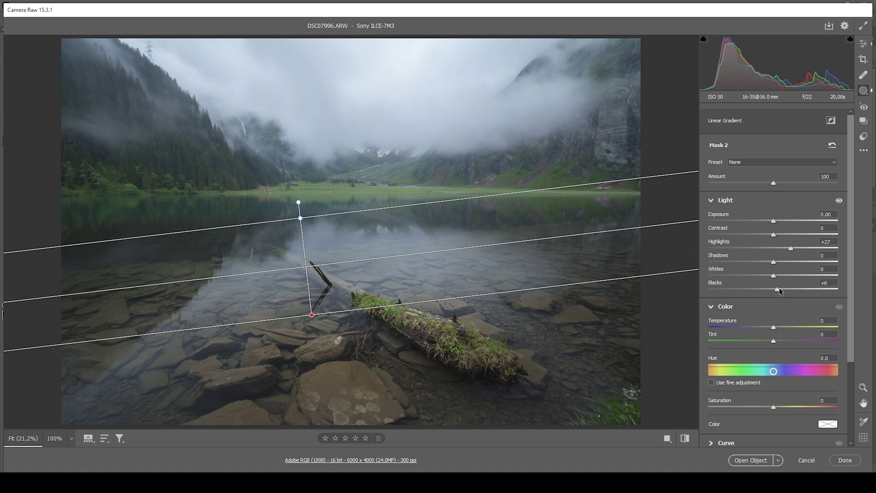
{"action": "left_click_drag", "start_coordinate": [779, 288], "coordinate": [779, 291]}
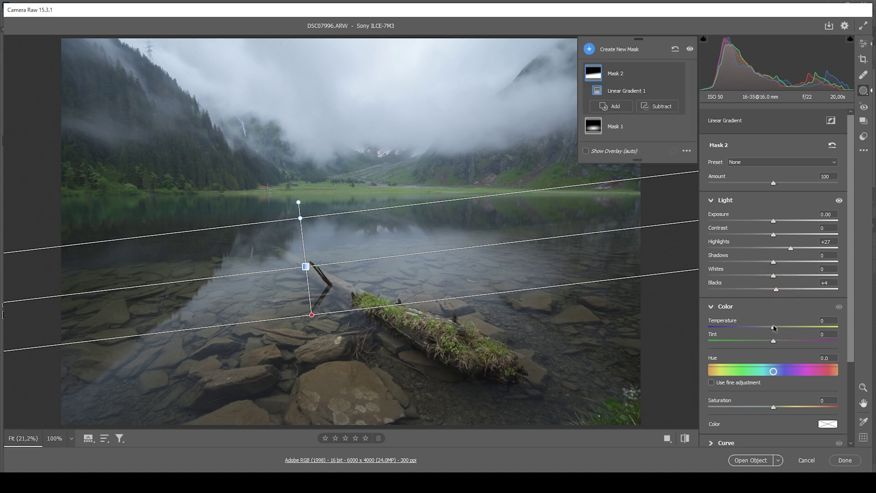
{"action": "left_click_drag", "start_coordinate": [774, 328], "coordinate": [771, 328]}
{"action": "scroll", "coordinate": [812, 294], "scroll_direction": "down", "scroll_amount": 2}
{"action": "scroll", "coordinate": [780, 313], "scroll_direction": "down", "scroll_amount": 2}
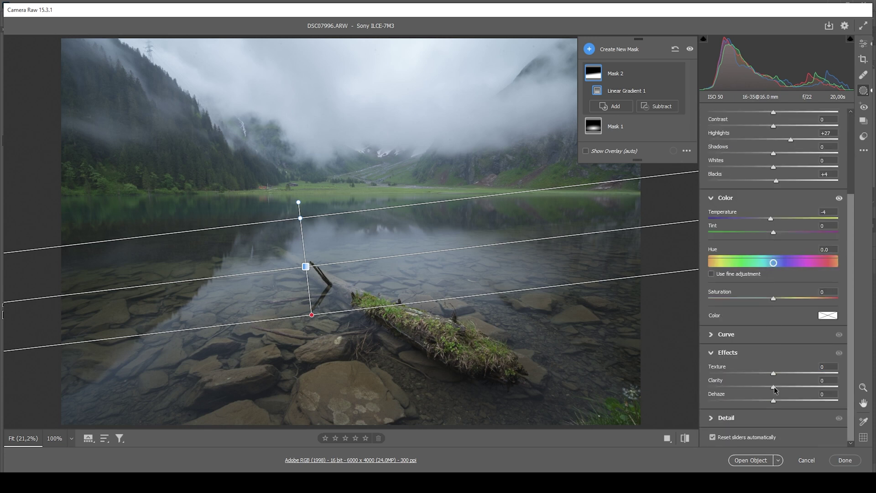
{"action": "left_click_drag", "start_coordinate": [775, 388], "coordinate": [790, 388]}
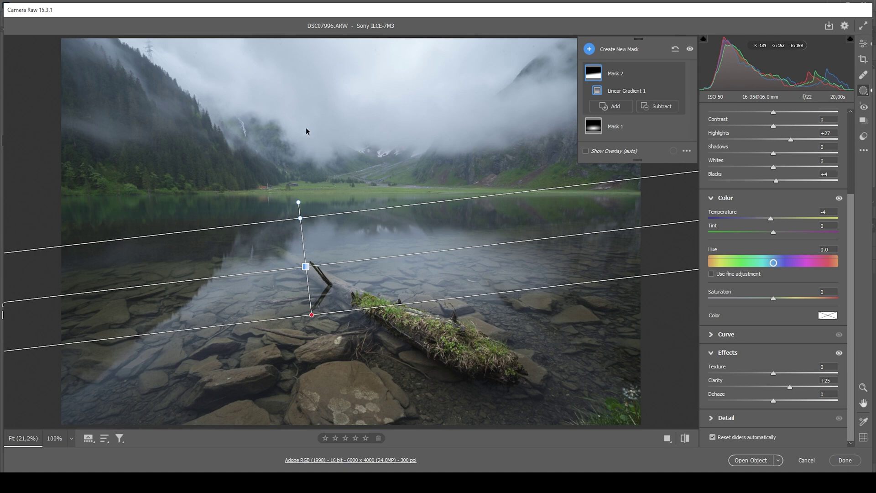
Add a new linear gradient mask over the sky down to the shoreline.
{"action": "left_click", "coordinate": [589, 49]}
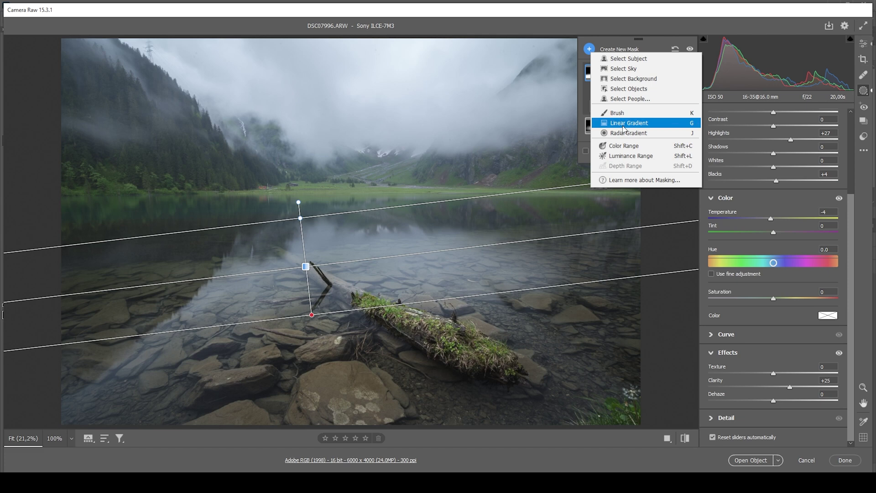
{"action": "left_click", "coordinate": [628, 122]}
{"action": "left_click_drag", "start_coordinate": [352, 176], "coordinate": [357, 212]}
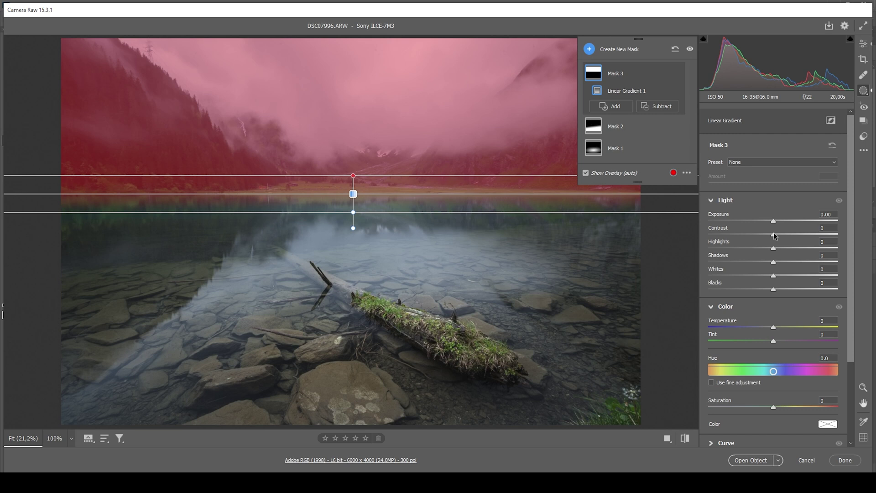
Set the sky gradient to Contrast +28, Shadows -30, Whites +11, Clarity +29, Dehaze -9.
{"action": "left_click_drag", "start_coordinate": [773, 234], "coordinate": [792, 235]}
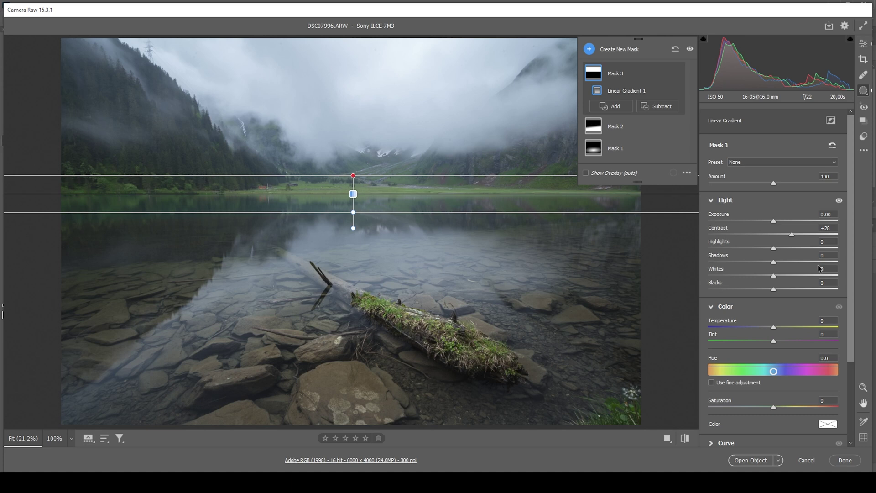
{"action": "left_click_drag", "start_coordinate": [774, 263], "coordinate": [761, 263]}
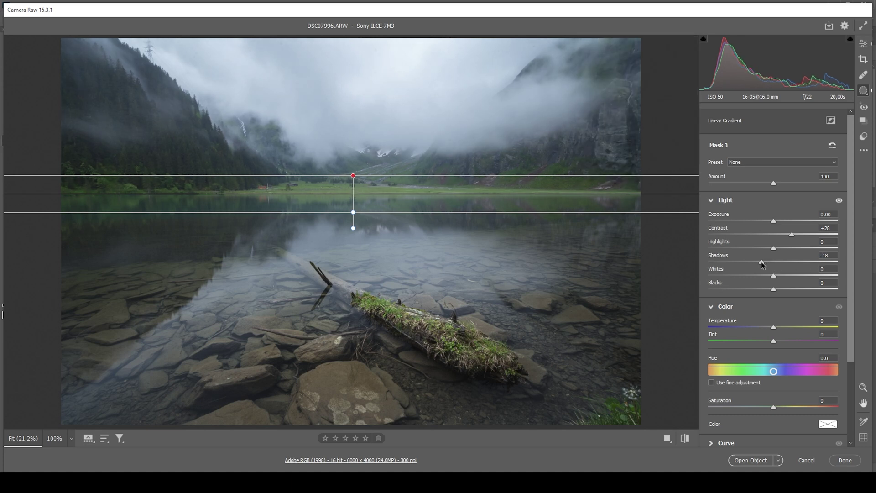
{"action": "left_click_drag", "start_coordinate": [761, 263], "coordinate": [754, 262]}
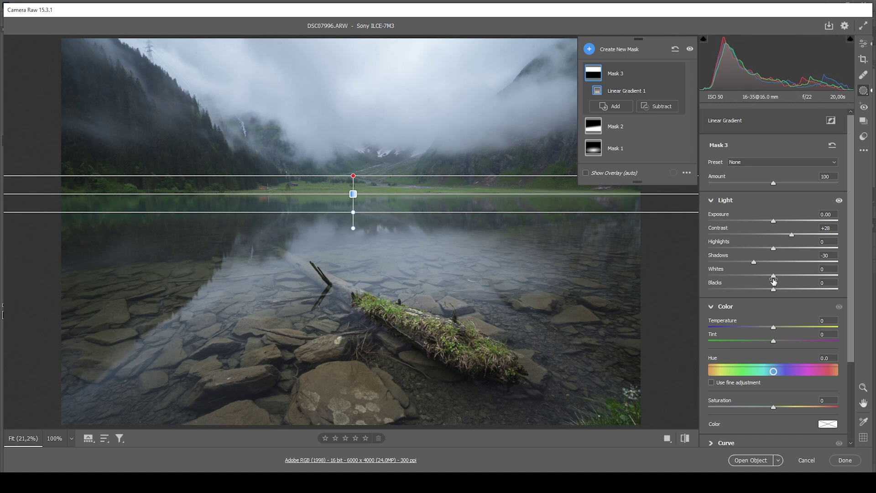
{"action": "left_click_drag", "start_coordinate": [774, 276], "coordinate": [781, 276]}
{"action": "scroll", "coordinate": [784, 319], "scroll_direction": "down", "scroll_amount": 5}
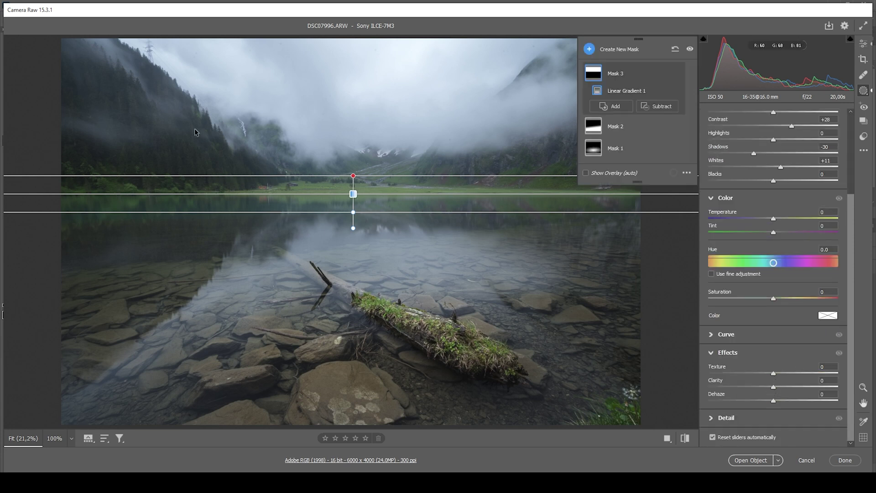
{"action": "mouse_move", "coordinate": [774, 387]}
{"action": "left_mouse_down"}
{"action": "mouse_move", "coordinate": [800, 387]}
{"action": "mouse_move", "coordinate": [790, 387]}
{"action": "left_mouse_up"}
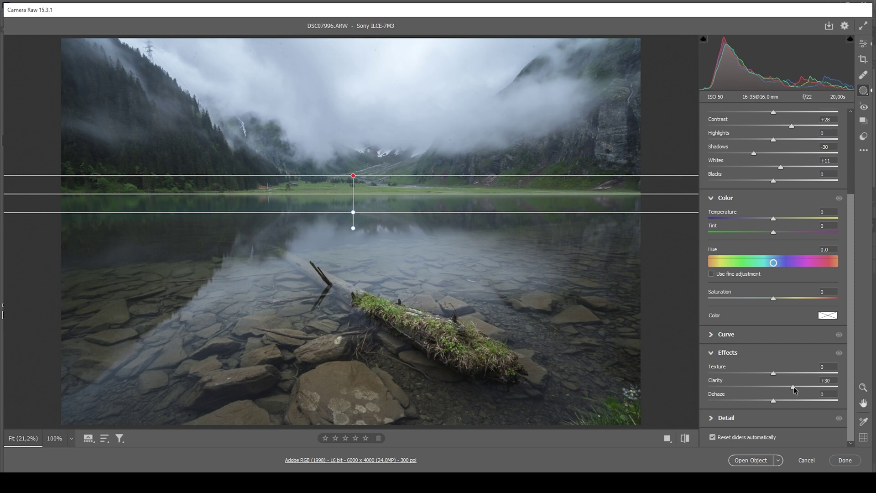
{"action": "left_click_drag", "start_coordinate": [793, 387], "coordinate": [793, 387]}
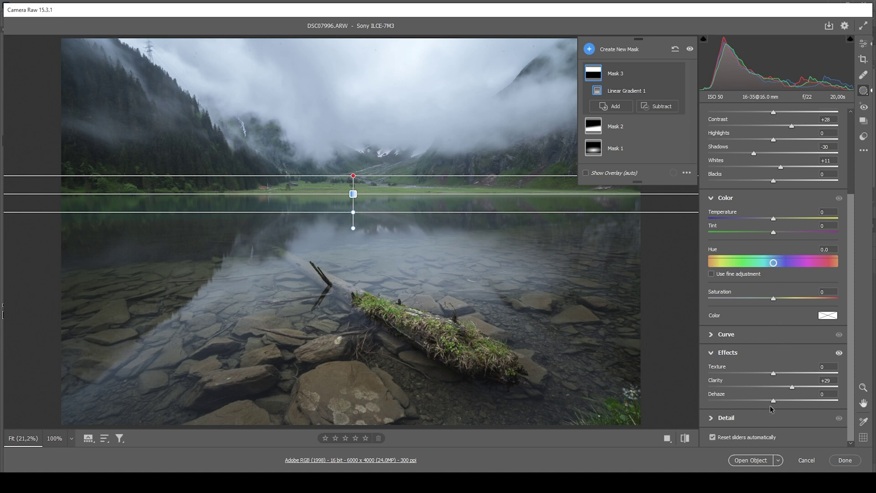
{"action": "left_click_drag", "start_coordinate": [775, 402], "coordinate": [767, 401]}
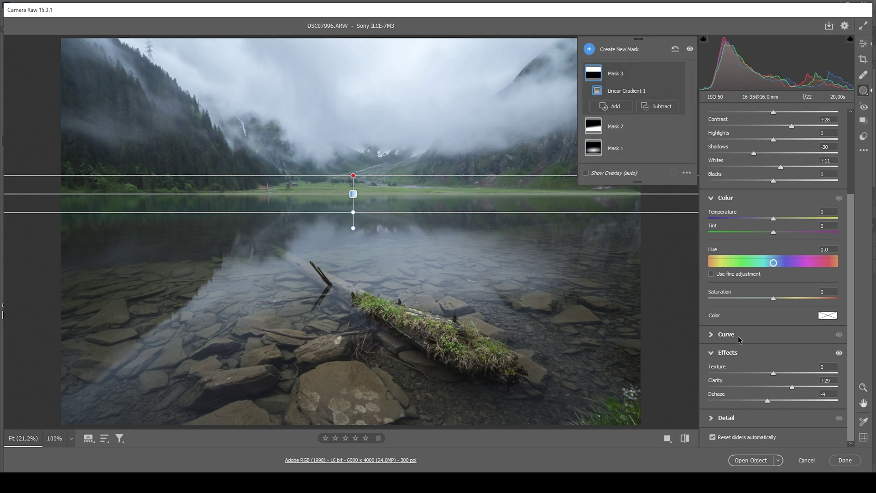
Hide and reshow all masks to compare, then return to global edits.
{"action": "left_click", "coordinate": [692, 50]}
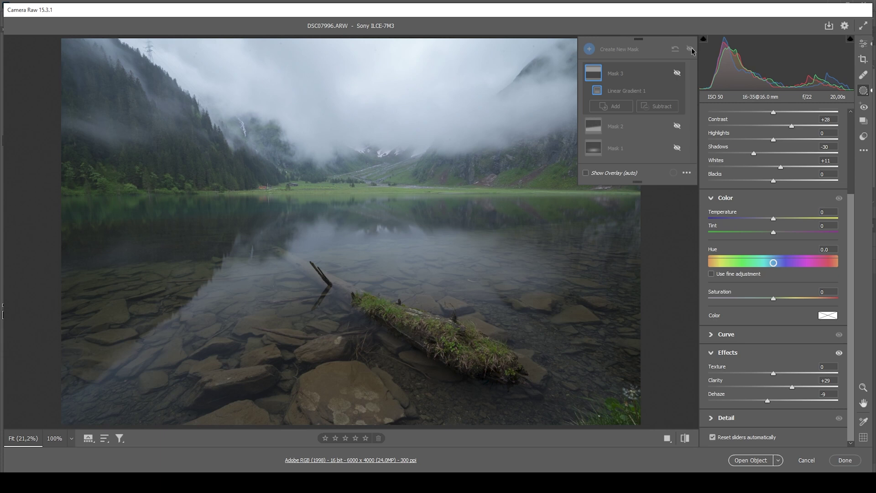
{"action": "left_click", "coordinate": [691, 50]}
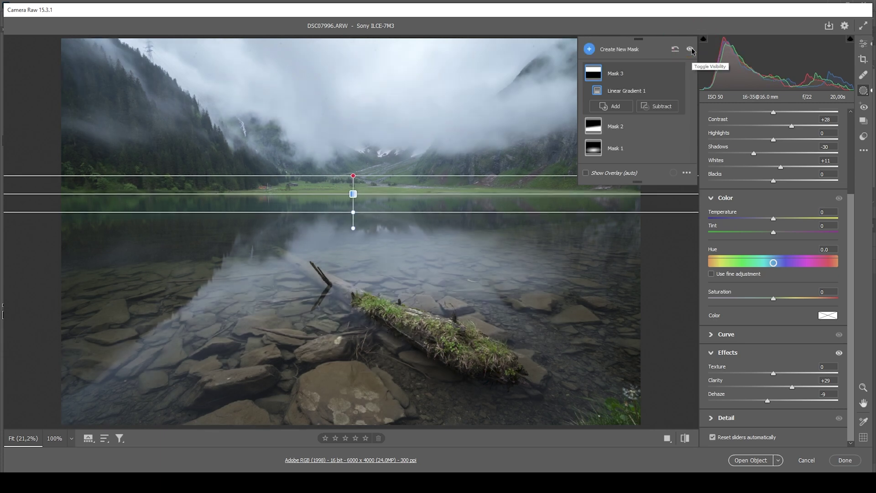
{"action": "left_click", "coordinate": [864, 47]}
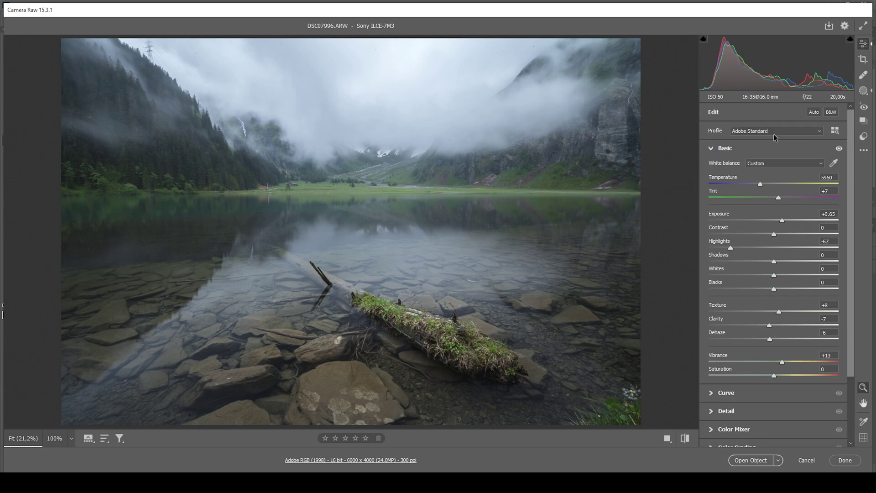
In Color Mixer, set Greens hue -6, saturation +25, luminance +27, and Blues saturation +10.
{"action": "left_click", "coordinate": [712, 147]}
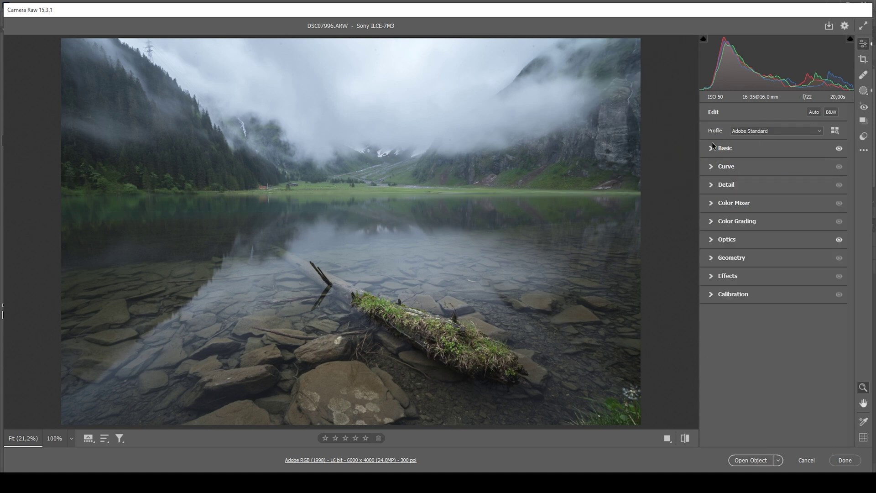
{"action": "left_click", "coordinate": [710, 204]}
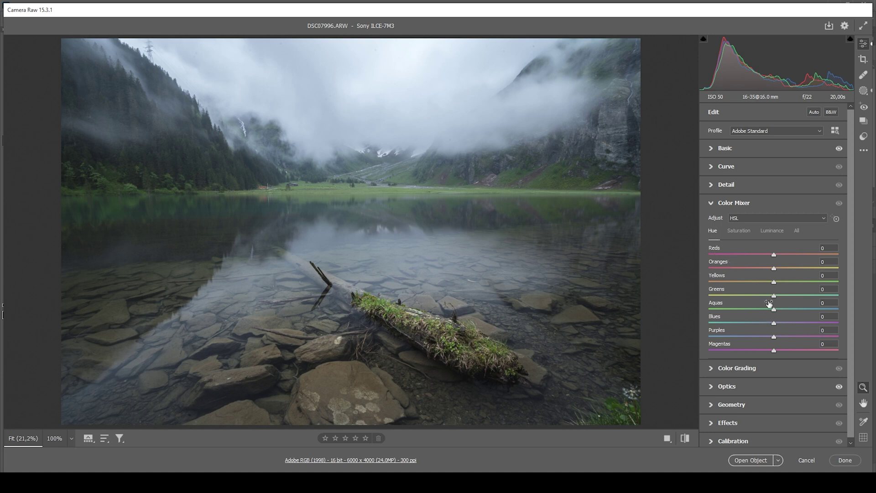
{"action": "left_click_drag", "start_coordinate": [775, 298], "coordinate": [770, 298]}
{"action": "left_click", "coordinate": [739, 231]}
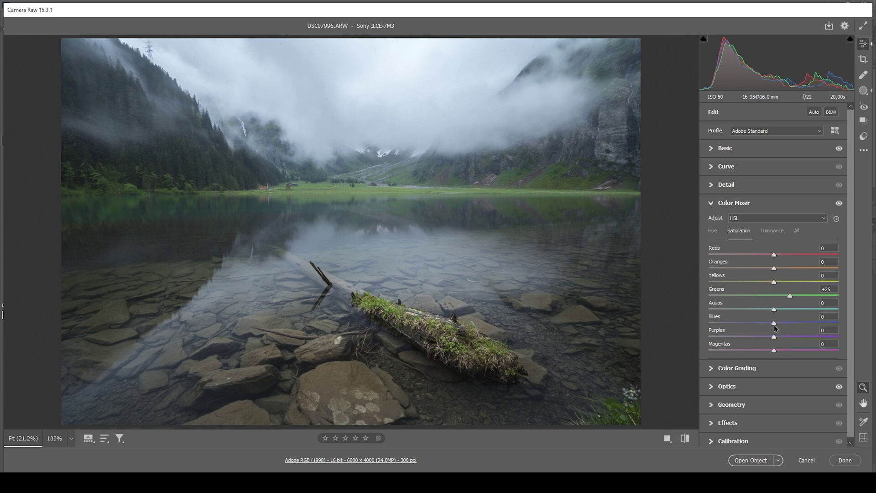
{"action": "left_click_drag", "start_coordinate": [774, 327], "coordinate": [782, 327]}
{"action": "left_click", "coordinate": [781, 324]}
{"action": "left_click", "coordinate": [773, 231]}
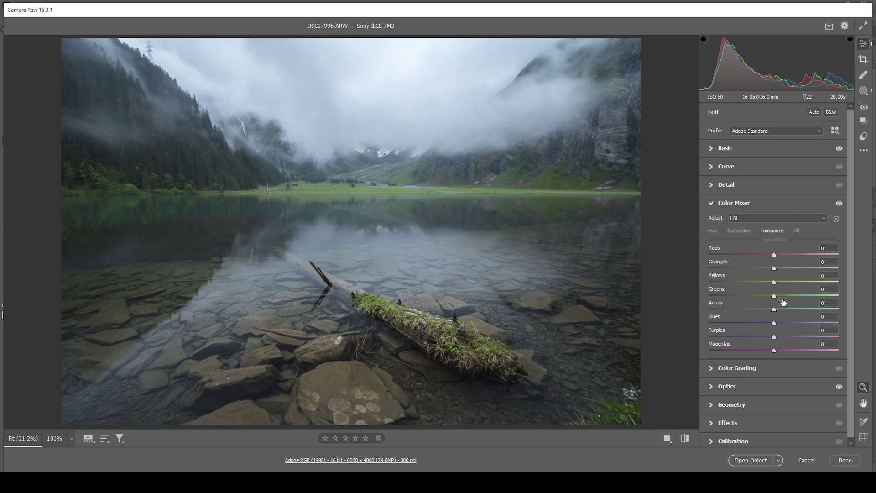
{"action": "left_click_drag", "start_coordinate": [775, 297], "coordinate": [793, 297]}
Settle Greens luminance at +29 and tint the shadows blue at hue 212, saturation 6.
{"action": "left_click_drag", "start_coordinate": [796, 297], "coordinate": [793, 296]}
{"action": "left_click", "coordinate": [715, 203]}
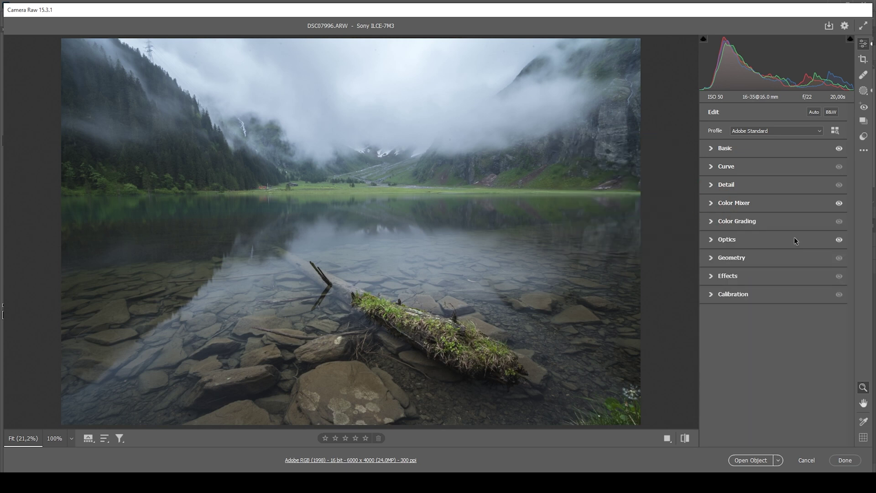
{"action": "left_click", "coordinate": [711, 223]}
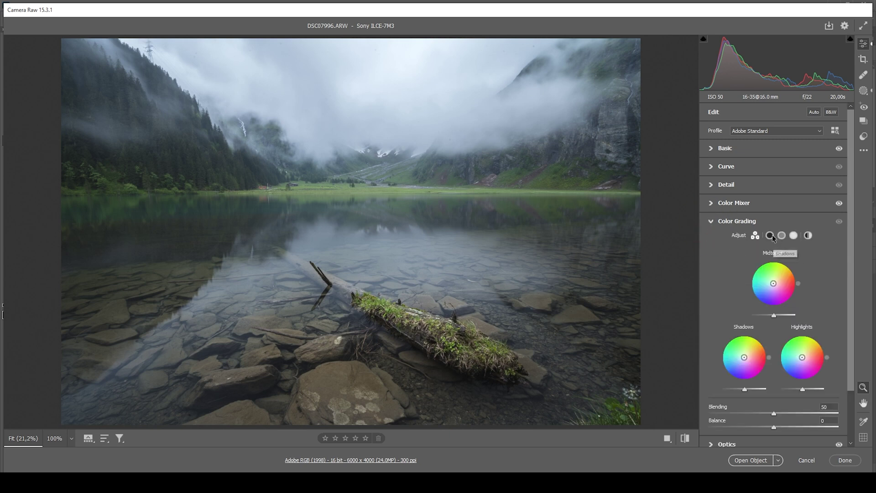
{"action": "left_click", "coordinate": [770, 235]}
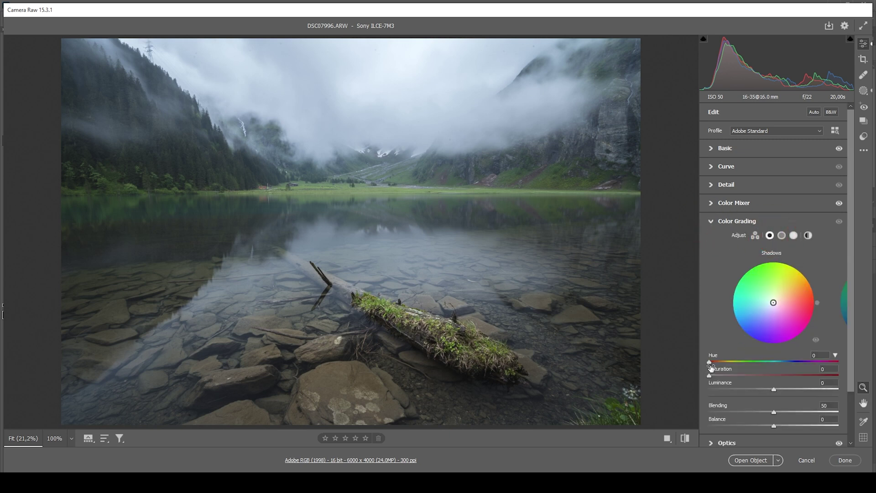
{"action": "left_click_drag", "start_coordinate": [710, 365], "coordinate": [785, 364]}
{"action": "left_click_drag", "start_coordinate": [710, 375], "coordinate": [716, 376]}
{"action": "left_click", "coordinate": [724, 221]}
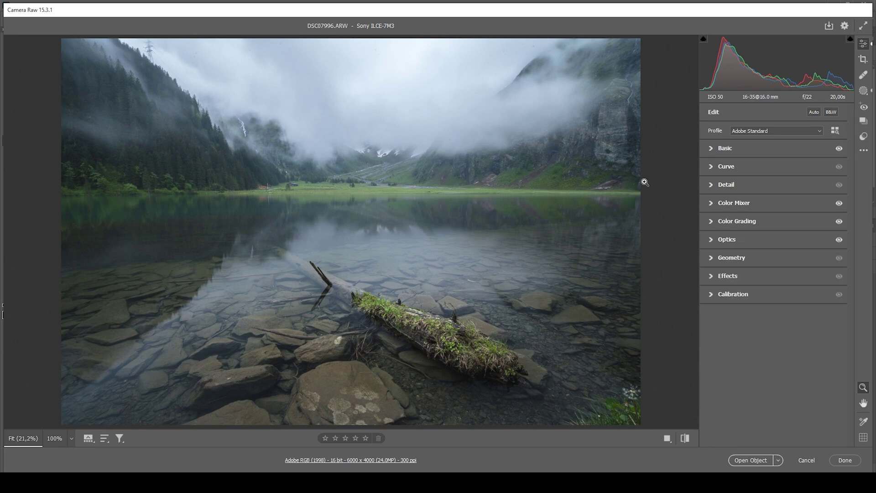
Add a -7 vignette and raise the Blue Primary saturation to +17 in Calibration.
{"action": "left_click", "coordinate": [712, 276]}
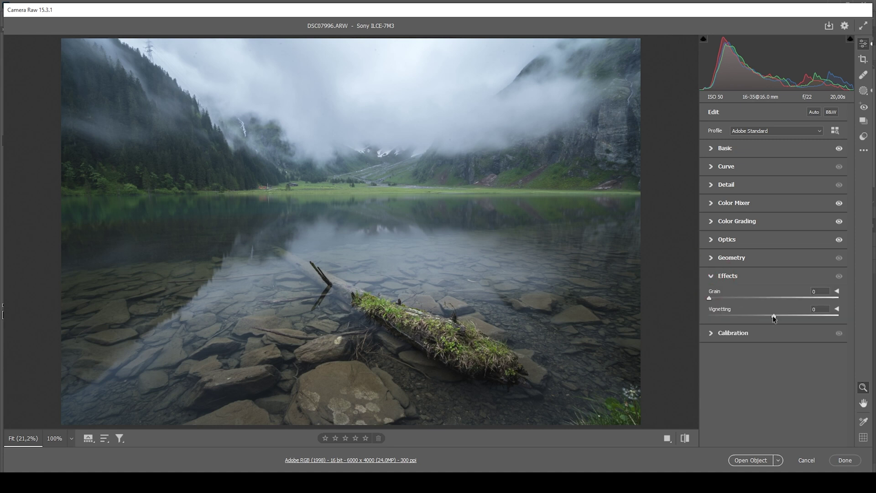
{"action": "left_click_drag", "start_coordinate": [773, 316], "coordinate": [769, 316]}
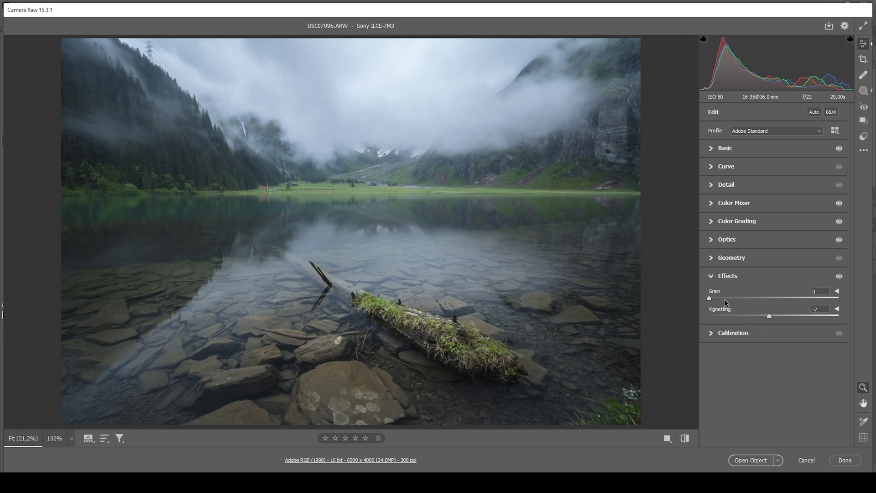
{"action": "left_click", "coordinate": [713, 276]}
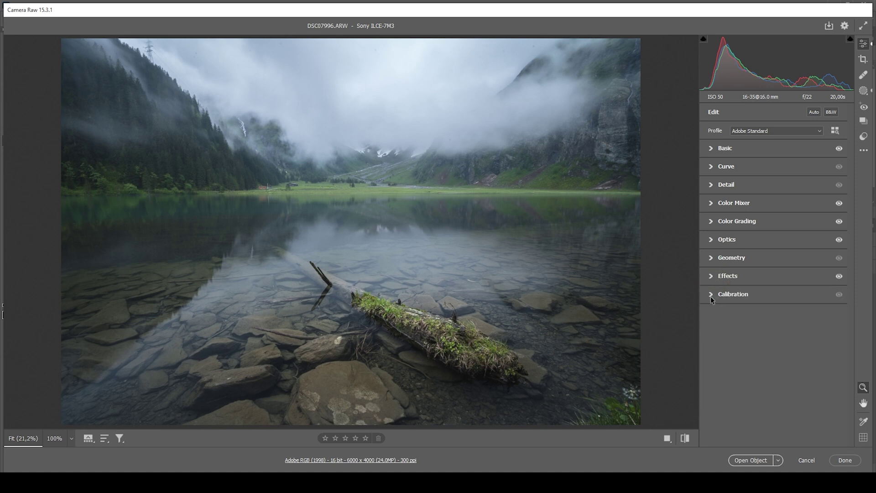
{"action": "left_click", "coordinate": [710, 297]}
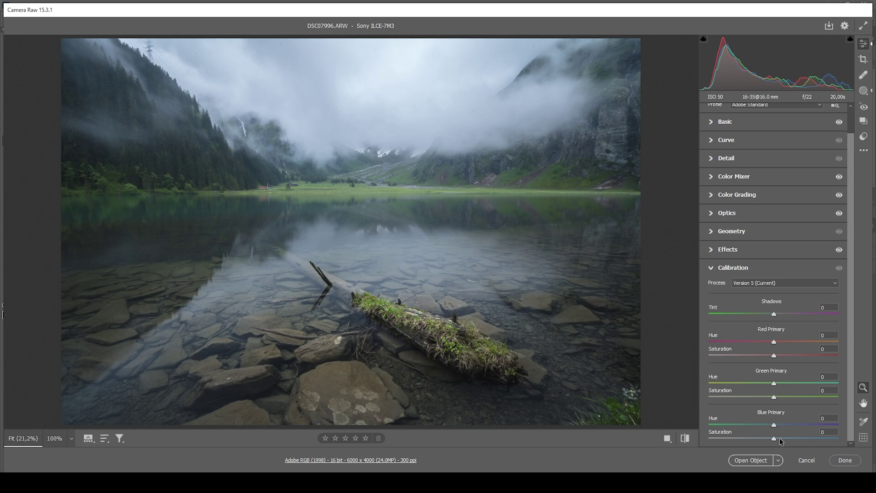
{"action": "left_click_drag", "start_coordinate": [774, 439], "coordinate": [785, 439]}
{"action": "left_click", "coordinate": [710, 269]}
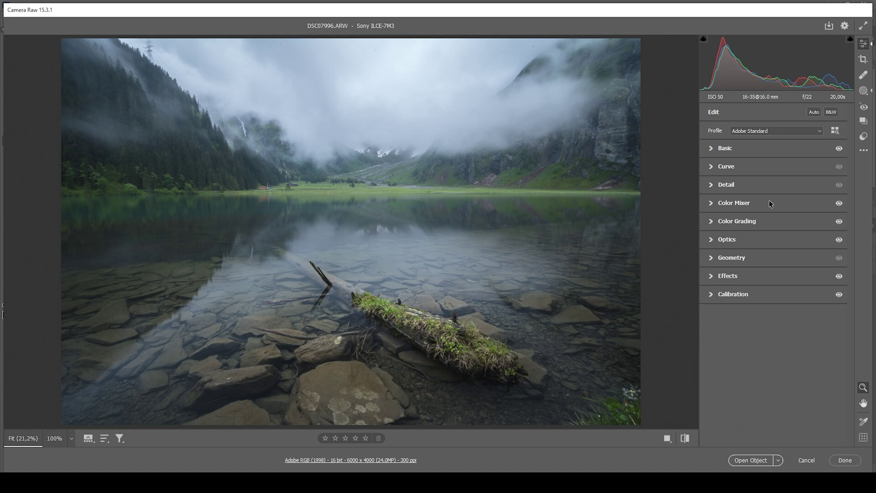
Sharpen the photo with Amount 93, Radius 0.5, Detail 100 and edge Masking 72.
{"action": "left_click", "coordinate": [710, 185]}
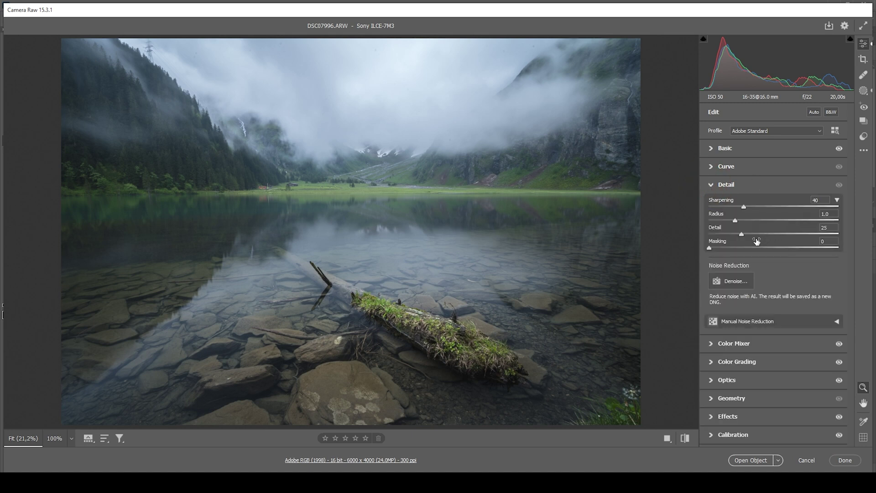
{"action": "left_click_drag", "start_coordinate": [735, 221], "coordinate": [684, 221]}
{"action": "left_click_drag", "start_coordinate": [741, 233], "coordinate": [860, 238]}
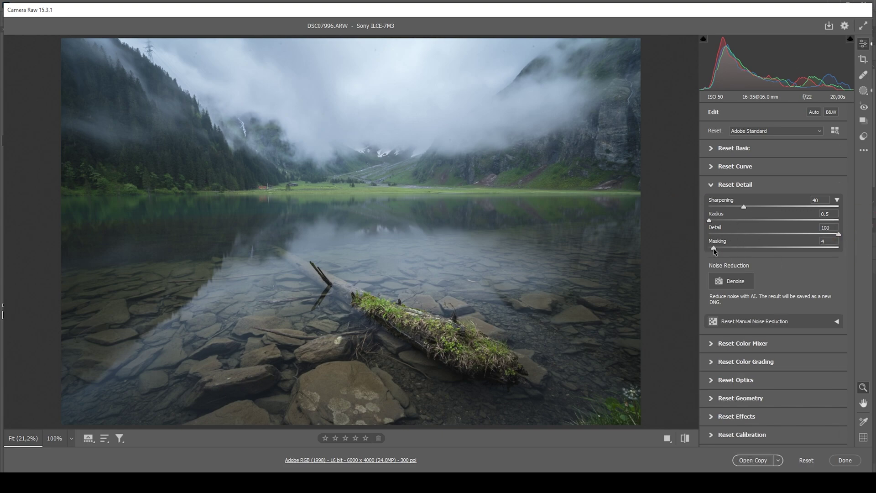
{"action": "left_click_drag", "start_coordinate": [710, 248], "coordinate": [802, 254]}
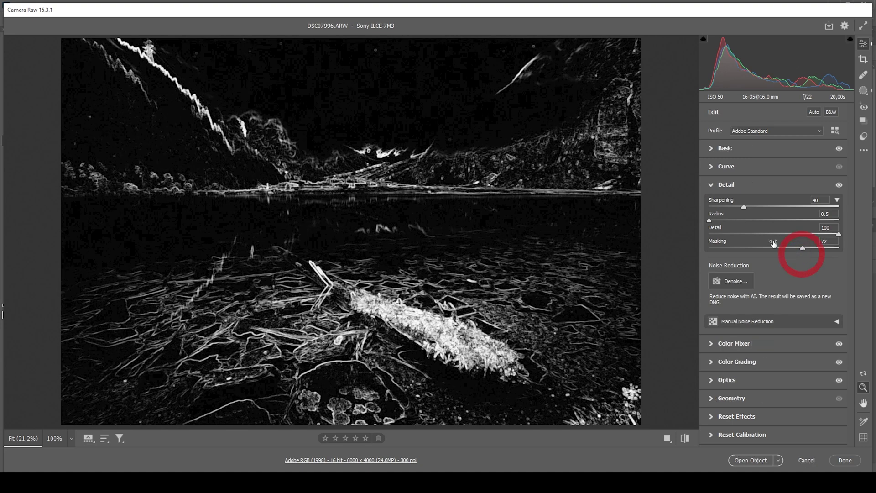
{"action": "left_click_drag", "start_coordinate": [744, 206], "coordinate": [760, 206]}
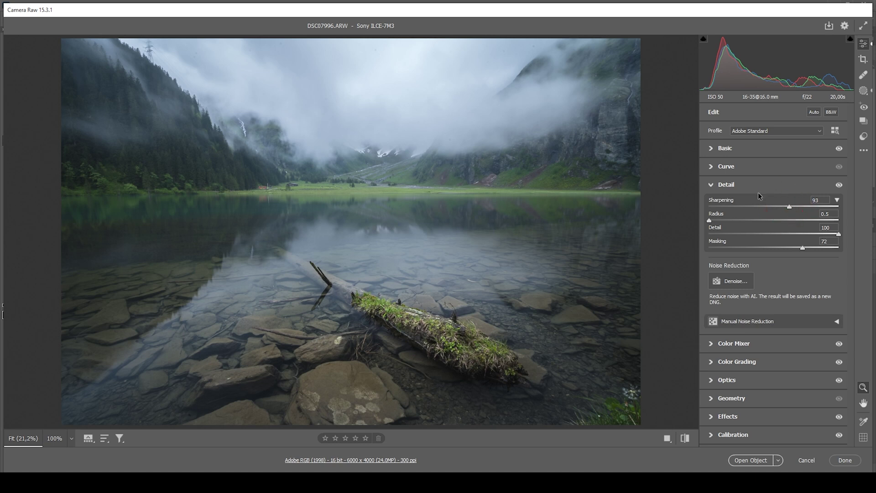
{"action": "left_click", "coordinate": [711, 186]}
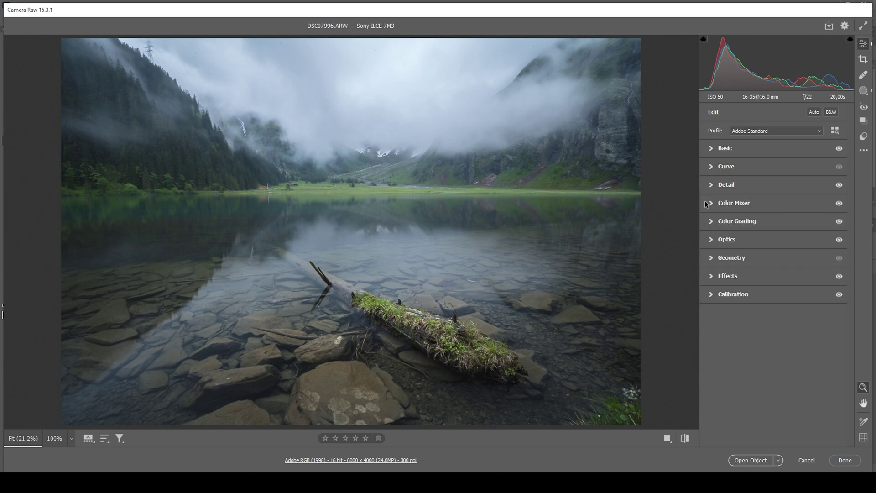
Compare against the unedited version, then open the edited photo in Photoshop.
{"action": "left_click", "coordinate": [685, 438]}
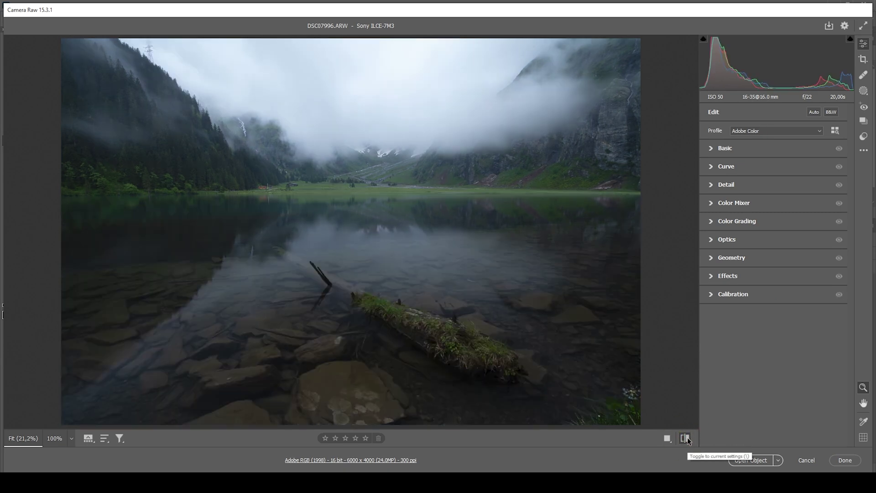
{"action": "left_click", "coordinate": [686, 439]}
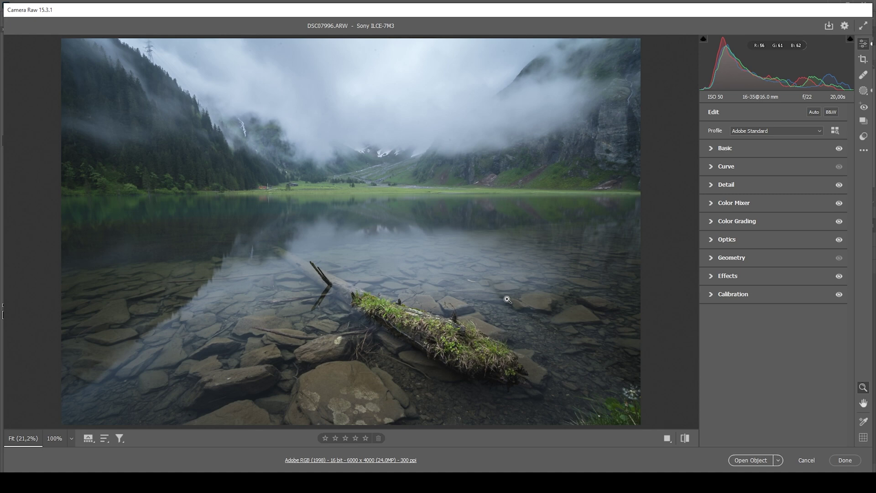
{"action": "left_click", "coordinate": [751, 460]}
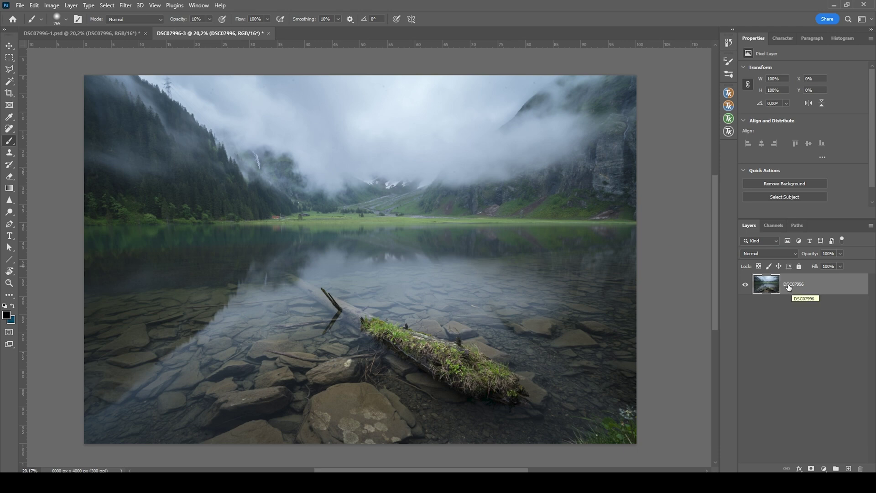
Duplicate the photo layer with Ctrl+J and switch to the Spot Healing Brush.
{"action": "key", "text": "ctrl+j"}
{"action": "left_click_drag", "start_coordinate": [9, 128], "coordinate": [42, 131]}
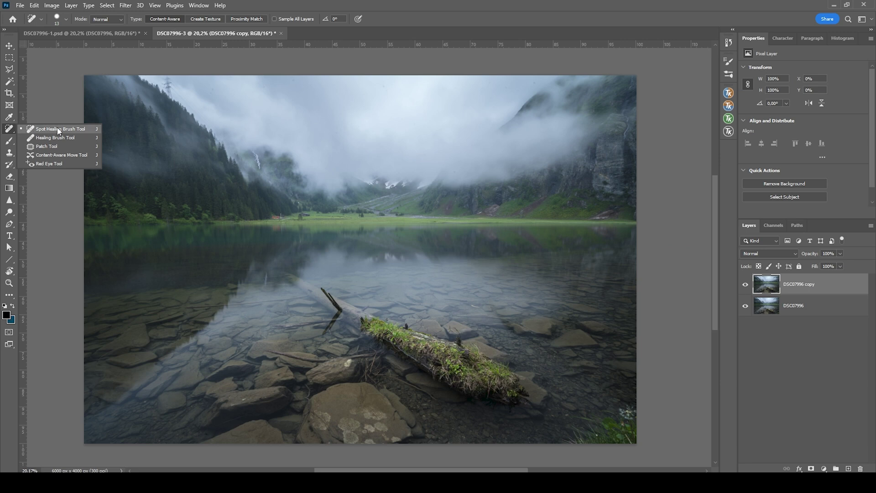
{"action": "left_click", "coordinate": [59, 131]}
Heal away the stray grass near the bottom right of the photo.
{"action": "scroll", "coordinate": [623, 421], "scroll_direction": "up", "scroll_amount": 2}
{"action": "mouse_move", "coordinate": [508, 407]}
{"action": "left_mouse_down"}
{"action": "mouse_move", "coordinate": [642, 410]}
{"action": "mouse_move", "coordinate": [654, 347]}
{"action": "mouse_move", "coordinate": [637, 368]}
{"action": "mouse_move", "coordinate": [584, 381]}
{"action": "mouse_move", "coordinate": [590, 389]}
{"action": "mouse_move", "coordinate": [612, 377]}
{"action": "mouse_move", "coordinate": [579, 352]}
{"action": "mouse_move", "coordinate": [596, 378]}
{"action": "mouse_move", "coordinate": [534, 395]}
{"action": "mouse_move", "coordinate": [525, 386]}
{"action": "mouse_move", "coordinate": [559, 390]}
{"action": "mouse_move", "coordinate": [551, 363]}
{"action": "mouse_move", "coordinate": [521, 363]}
{"action": "mouse_move", "coordinate": [630, 392]}
{"action": "mouse_move", "coordinate": [584, 356]}
{"action": "mouse_move", "coordinate": [606, 373]}
{"action": "mouse_move", "coordinate": [578, 369]}
{"action": "left_mouse_up"}
{"action": "scroll", "coordinate": [527, 321], "scroll_direction": "down", "scroll_amount": 2}
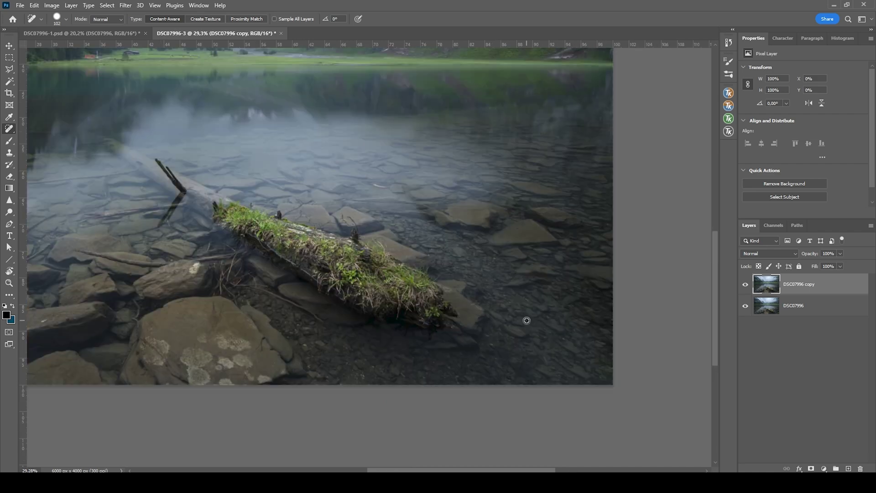
{"action": "scroll", "coordinate": [525, 320], "scroll_direction": "down", "scroll_amount": 2}
{"action": "scroll", "coordinate": [324, 187], "scroll_direction": "up", "scroll_amount": 2}
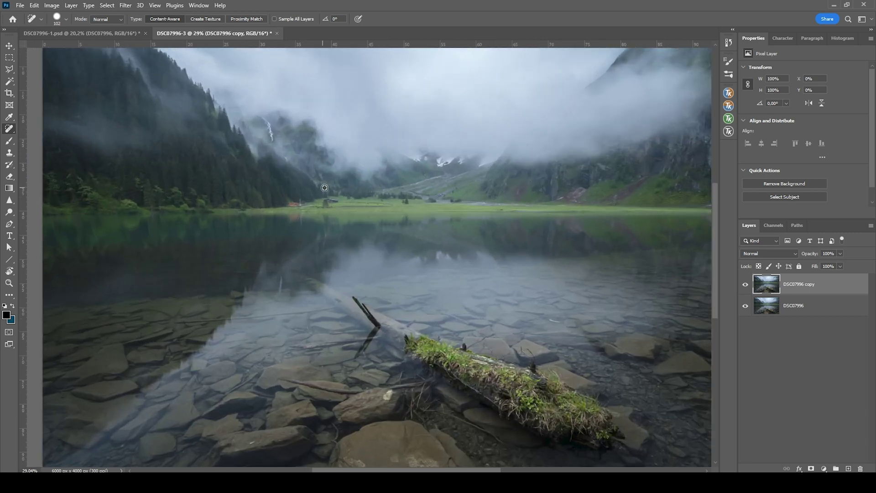
{"action": "scroll", "coordinate": [324, 188], "scroll_direction": "up", "scroll_amount": 3}
{"action": "scroll", "coordinate": [257, 198], "scroll_direction": "up", "scroll_amount": 4}
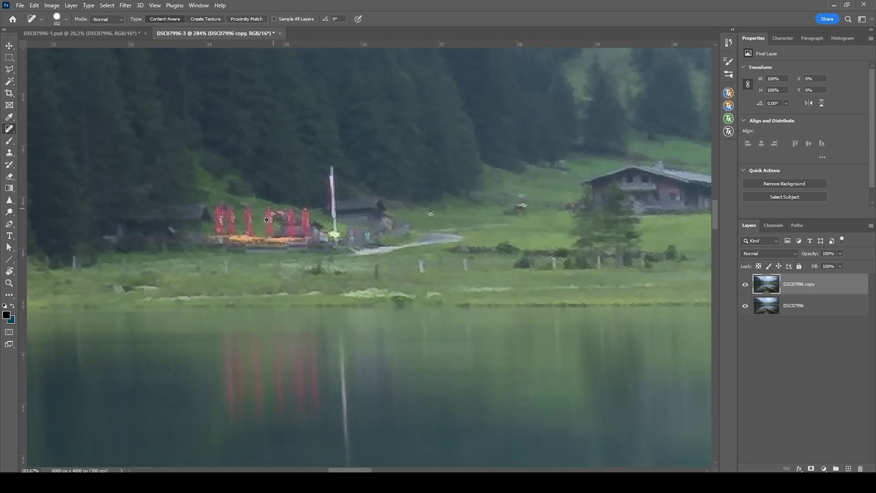
{"action": "scroll", "coordinate": [266, 219], "scroll_direction": "up", "scroll_amount": 1}
With a smaller brush of about 38 px, heal the lakeside pole and the patch beside it.
{"action": "mouse_move", "coordinate": [274, 233]}
{"action": "left_mouse_down"}
{"action": "mouse_move", "coordinate": [283, 229]}
{"action": "mouse_move", "coordinate": [235, 225]}
{"action": "mouse_move", "coordinate": [212, 241]}
{"action": "mouse_move", "coordinate": [219, 223]}
{"action": "mouse_move", "coordinate": [234, 233]}
{"action": "mouse_move", "coordinate": [318, 226]}
{"action": "mouse_move", "coordinate": [317, 239]}
{"action": "mouse_move", "coordinate": [205, 234]}
{"action": "left_mouse_up"}
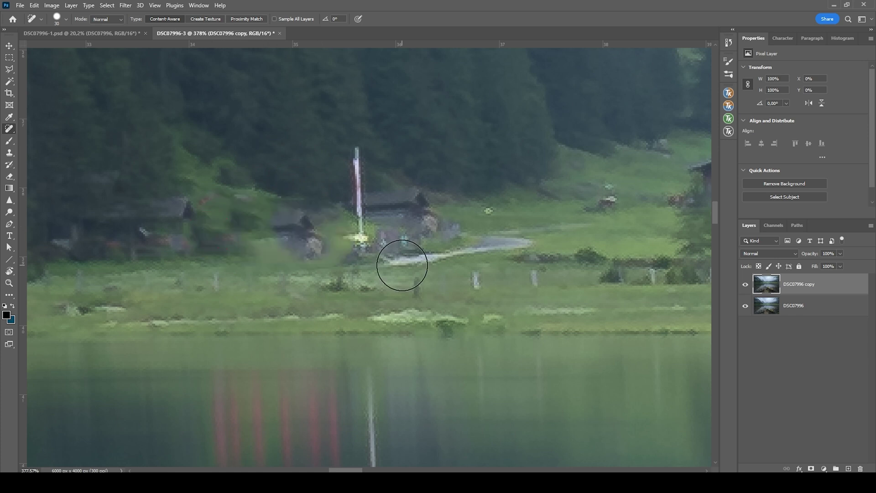
{"action": "key", "text": "bracketleft"}
{"action": "key", "text": "bracketleft"}
{"action": "mouse_move", "coordinate": [269, 242]}
{"action": "left_mouse_down"}
{"action": "mouse_move", "coordinate": [303, 256]}
{"action": "mouse_move", "coordinate": [293, 249]}
{"action": "left_mouse_up"}
{"action": "left_click_drag", "start_coordinate": [357, 151], "coordinate": [361, 239]}
{"action": "key", "text": "ctrl+0"}
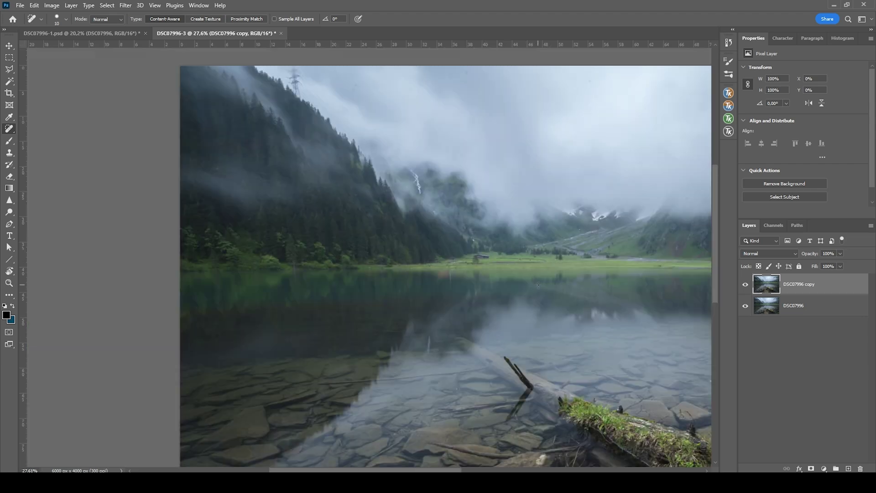
{"action": "scroll", "coordinate": [539, 285], "scroll_direction": "down", "scroll_amount": 1}
{"action": "scroll", "coordinate": [329, 98], "scroll_direction": "up", "scroll_amount": 3}
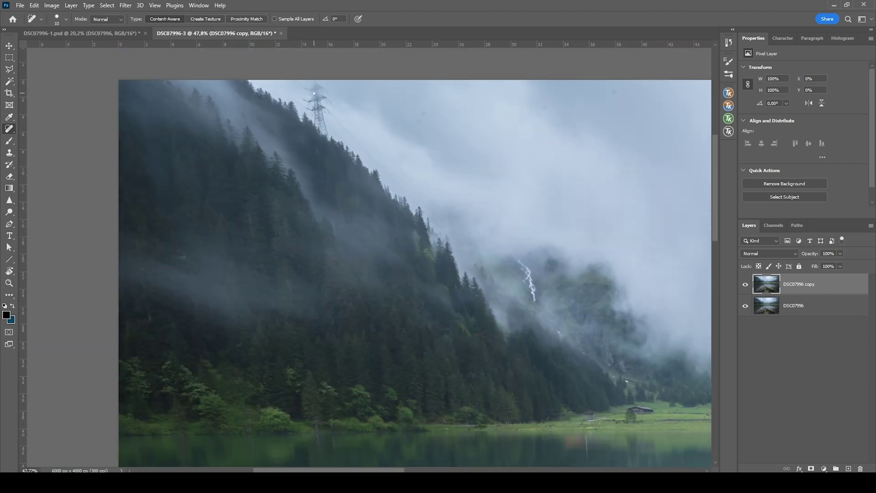
{"action": "scroll", "coordinate": [347, 119], "scroll_direction": "up", "scroll_amount": 1}
{"action": "scroll", "coordinate": [419, 139], "scroll_direction": "up", "scroll_amount": 5}
Heal away the pylon on the mountain ridge.
{"action": "mouse_move", "coordinate": [215, 88]}
{"action": "left_mouse_down"}
{"action": "mouse_move", "coordinate": [225, 186]}
{"action": "mouse_move", "coordinate": [233, 188]}
{"action": "left_mouse_up"}
{"action": "scroll", "coordinate": [210, 137], "scroll_direction": "down", "scroll_amount": 1}
{"action": "key", "text": "bracketleft"}
{"action": "key", "text": "bracketleft"}
{"action": "key", "text": "bracketleft"}
{"action": "scroll", "coordinate": [176, 129], "scroll_direction": "up", "scroll_amount": 4}
Heal away the power line running above the trees.
{"action": "left_click_drag", "start_coordinate": [269, 223], "coordinate": [393, 352]}
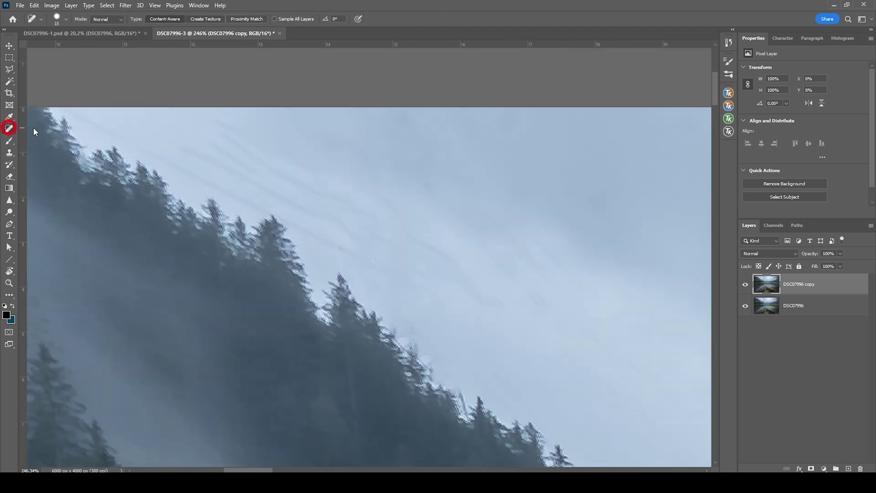
{"action": "key", "text": "bracketright"}
{"action": "key", "text": "bracketright"}
{"action": "left_click", "coordinate": [307, 209]}
{"action": "scroll", "coordinate": [399, 338], "scroll_direction": "down", "scroll_amount": 2}
{"action": "scroll", "coordinate": [371, 244], "scroll_direction": "down", "scroll_amount": 5}
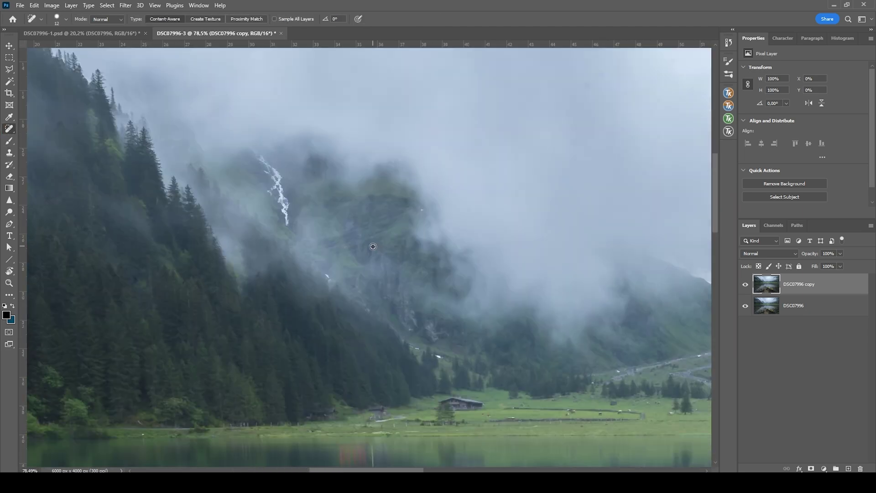
{"action": "scroll", "coordinate": [395, 262], "scroll_direction": "up", "scroll_amount": 3}
{"action": "scroll", "coordinate": [395, 262], "scroll_direction": "down", "scroll_amount": 4}
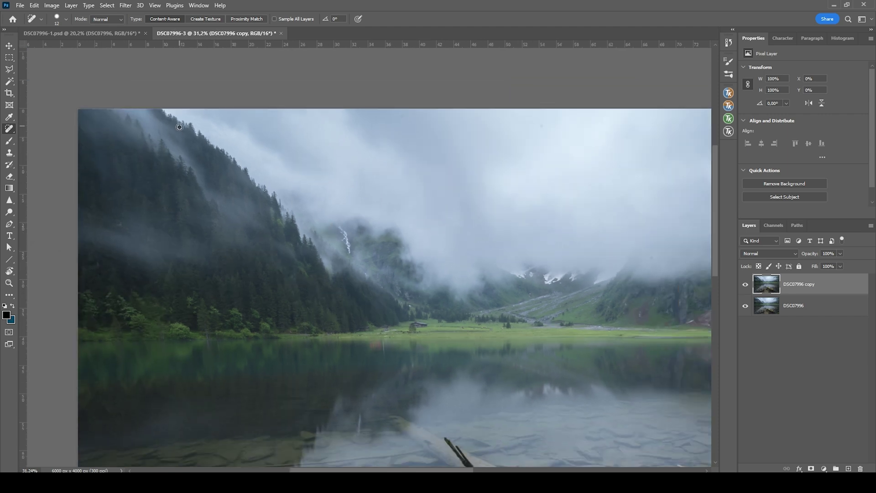
{"action": "scroll", "coordinate": [180, 126], "scroll_direction": "up", "scroll_amount": 2}
{"action": "scroll", "coordinate": [284, 170], "scroll_direction": "up", "scroll_amount": 1}
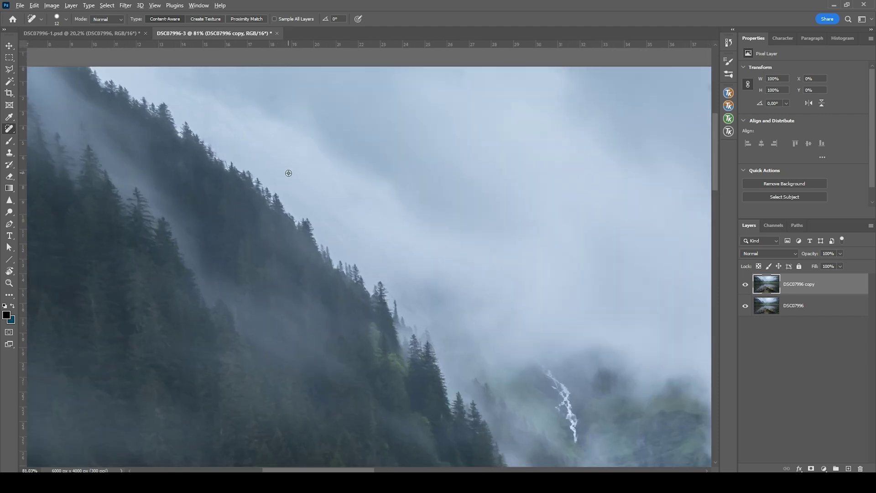
{"action": "scroll", "coordinate": [217, 92], "scroll_direction": "up", "scroll_amount": 2}
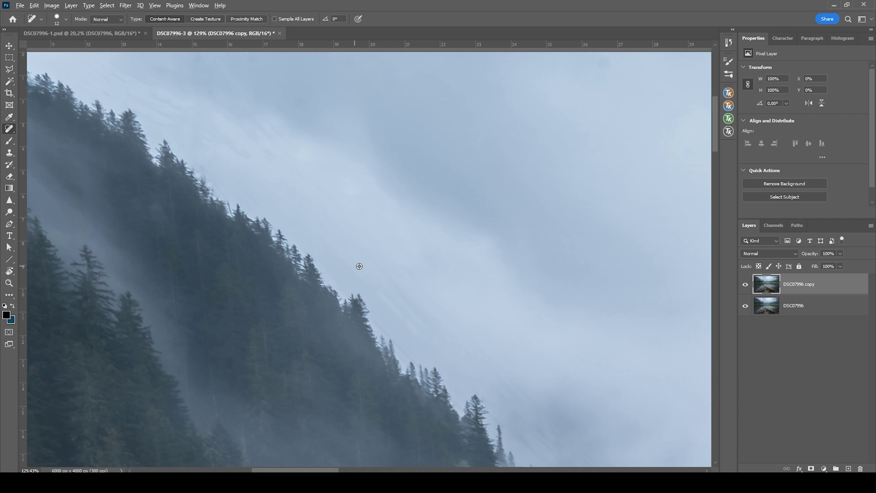
{"action": "scroll", "coordinate": [360, 255], "scroll_direction": "down", "scroll_amount": 5}
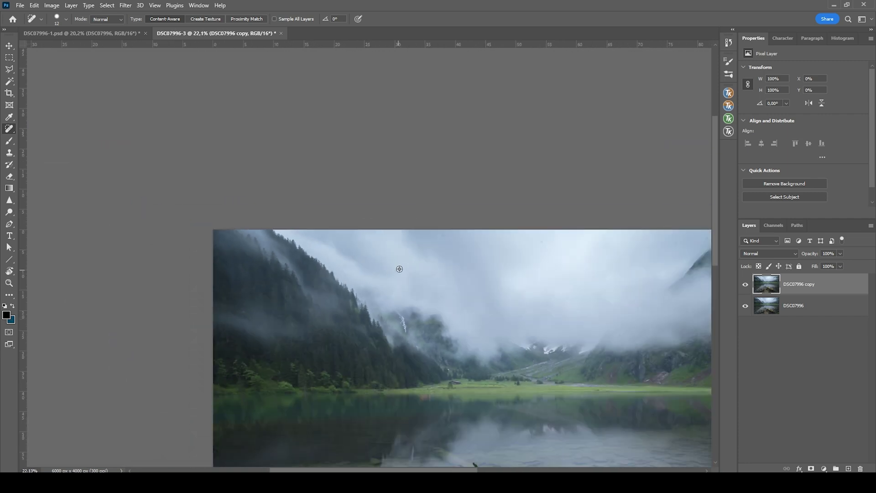
{"action": "scroll", "coordinate": [493, 296], "scroll_direction": "down", "scroll_amount": 1}
{"action": "scroll", "coordinate": [479, 303], "scroll_direction": "up", "scroll_amount": 3}
{"action": "scroll", "coordinate": [496, 258], "scroll_direction": "up", "scroll_amount": 2}
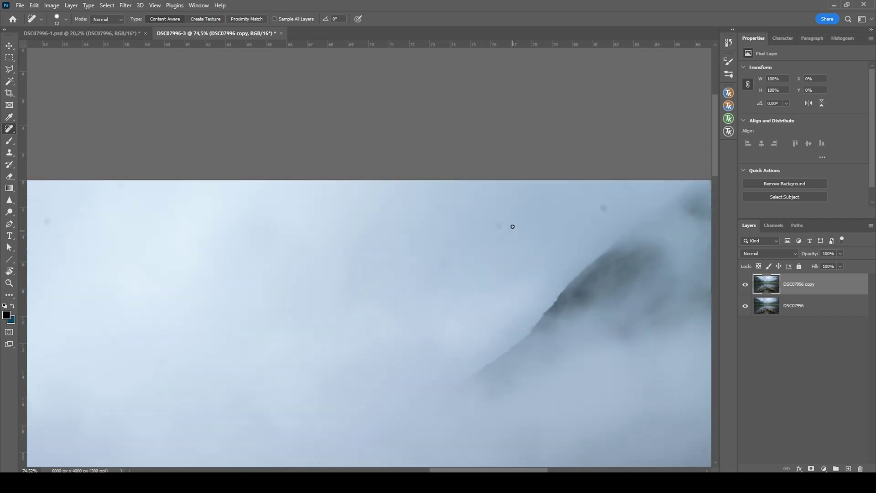
Remove the dark dust spot in the sky with a brush of about 39 px.
{"action": "left_click_drag", "start_coordinate": [501, 228], "coordinate": [501, 226]}
{"action": "left_click", "coordinate": [604, 208]}
{"action": "scroll", "coordinate": [493, 307], "scroll_direction": "down", "scroll_amount": 4}
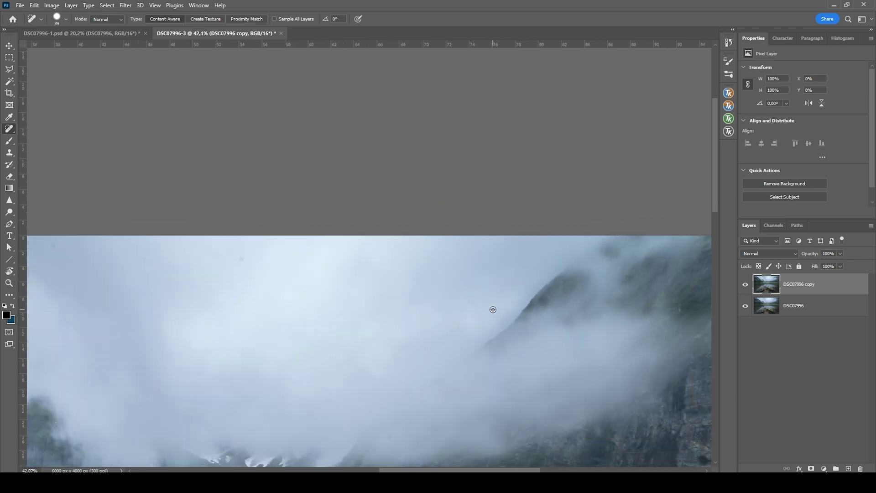
{"action": "scroll", "coordinate": [331, 244], "scroll_direction": "down", "scroll_amount": 4}
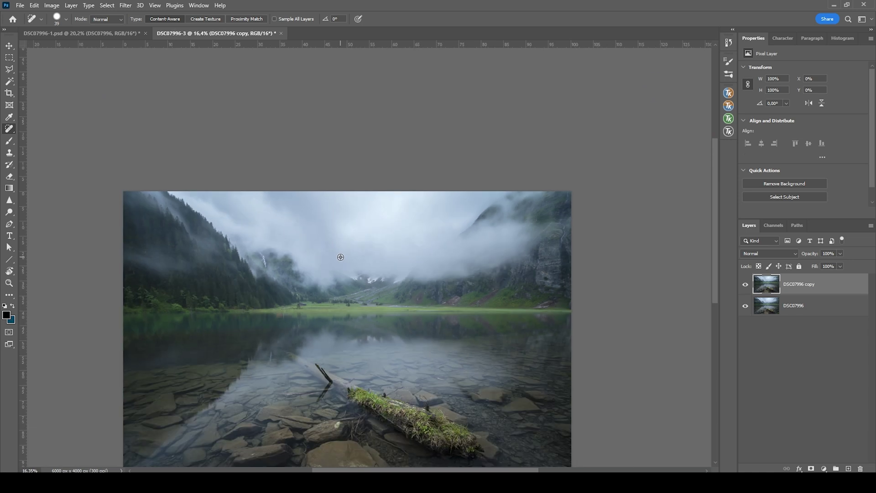
{"action": "scroll", "coordinate": [373, 347], "scroll_direction": "up", "scroll_amount": 3}
{"action": "scroll", "coordinate": [373, 347], "scroll_direction": "down", "scroll_amount": 2}
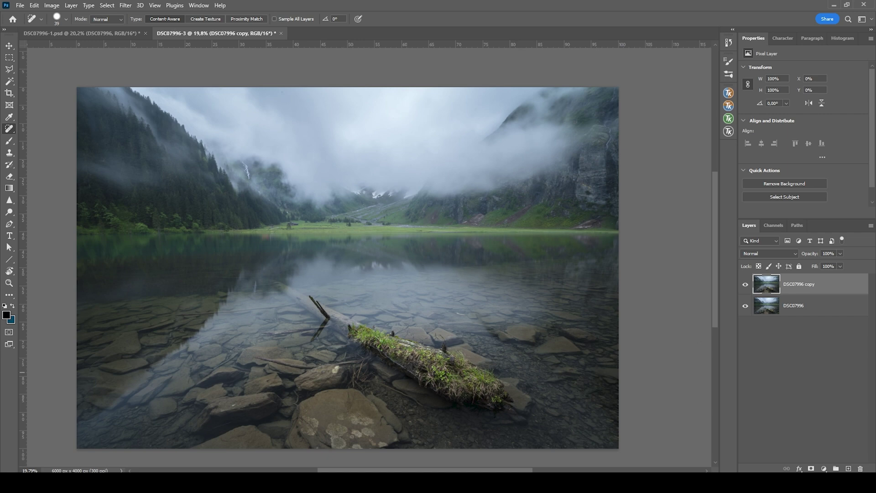
Add a new empty Layer 1 set to Overlay blending.
{"action": "left_click", "coordinate": [849, 469]}
{"action": "left_click", "coordinate": [769, 254]}
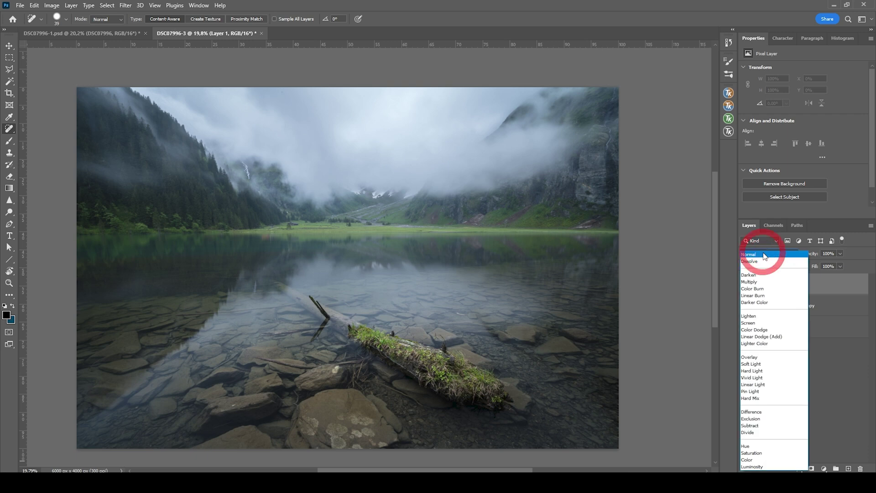
{"action": "left_click", "coordinate": [759, 359]}
{"action": "left_click", "coordinate": [805, 284]}
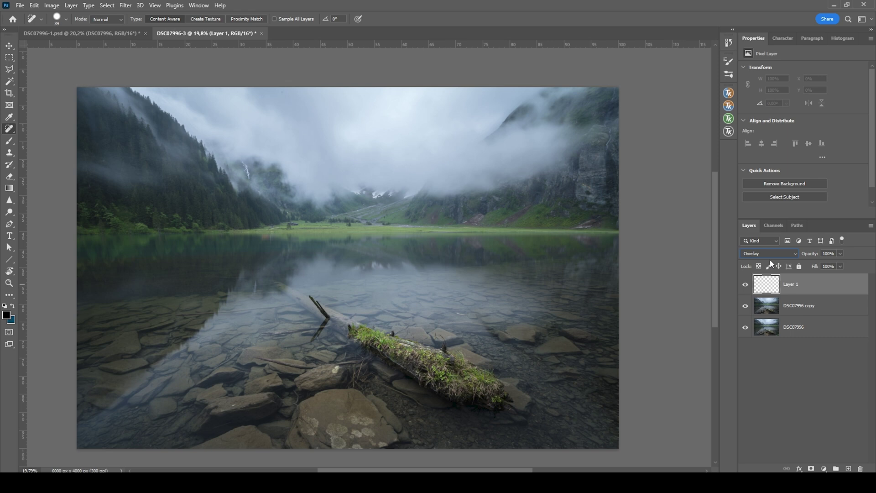
After comparing with Lights-2, apply a Lights-1 luminosity mask to Layer 1 using TK RapidMask, then target its pixels.
{"action": "left_click", "coordinate": [729, 119]}
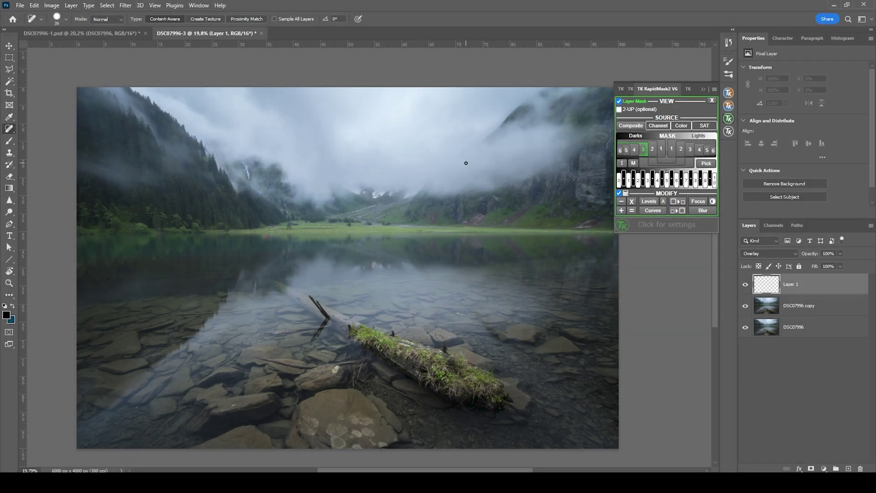
{"action": "left_click", "coordinate": [619, 101]}
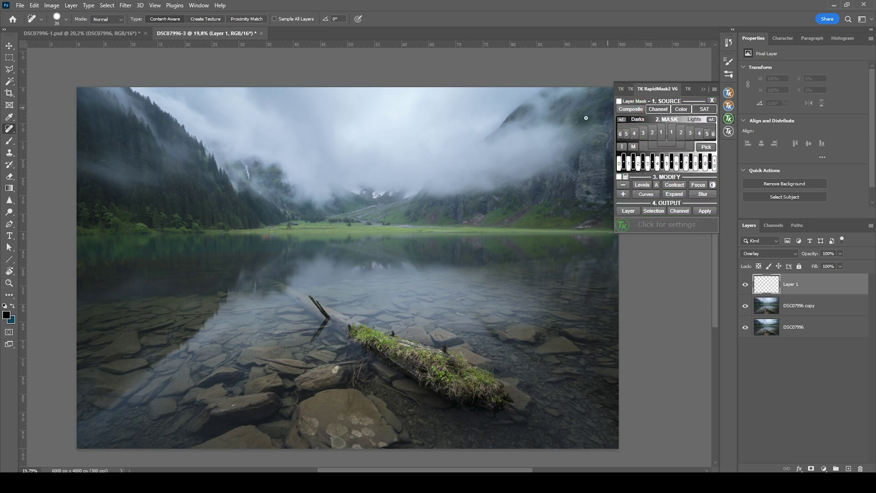
{"action": "left_click", "coordinate": [672, 137]}
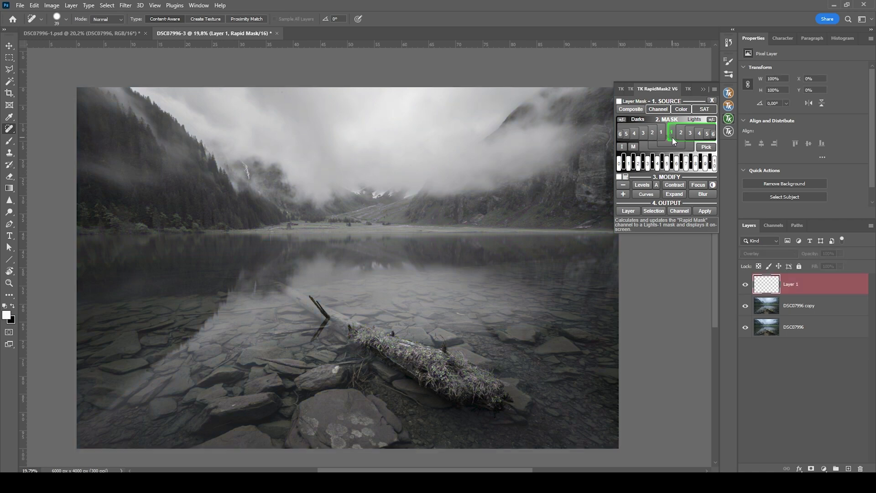
{"action": "left_click", "coordinate": [681, 136]}
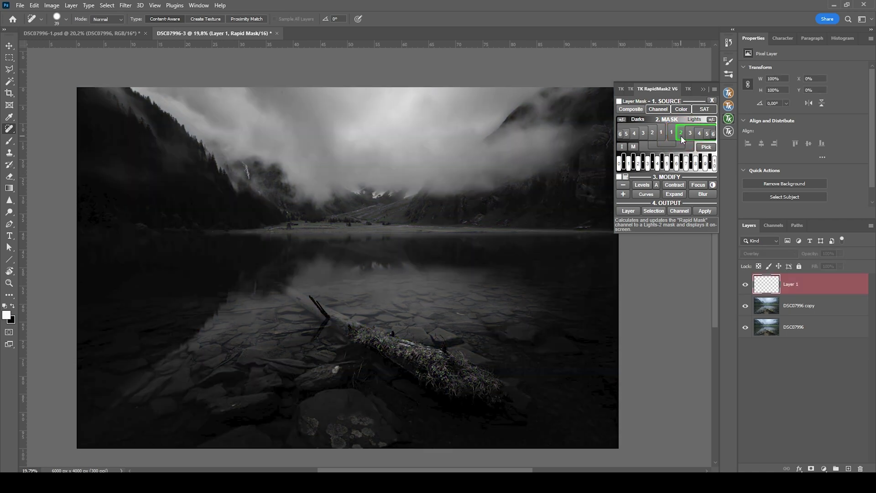
{"action": "left_click", "coordinate": [674, 135]}
{"action": "left_click", "coordinate": [619, 101]}
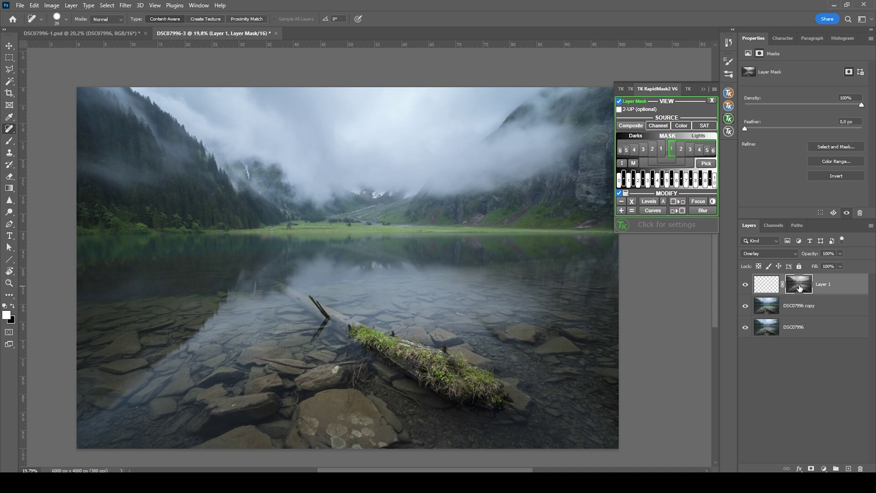
{"action": "left_click", "coordinate": [765, 285]}
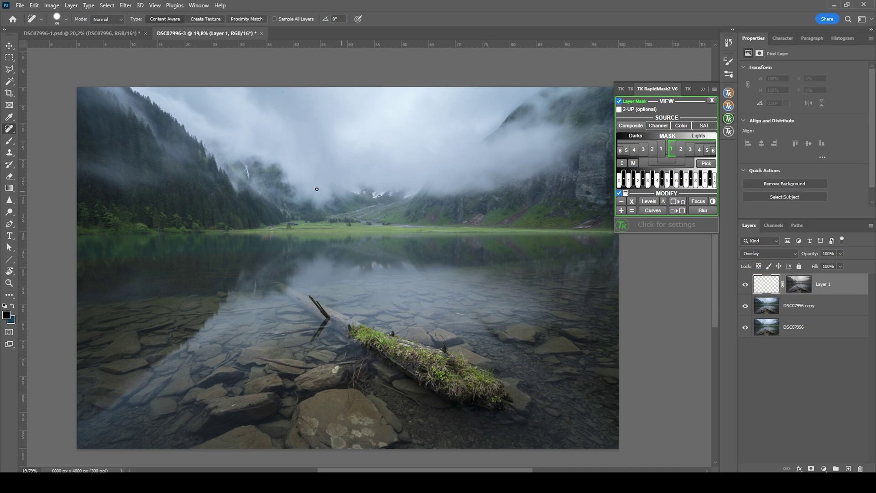
Set the foreground to white (ffffff) and the brush to 14% opacity at about 442 px.
{"action": "left_click", "coordinate": [7, 314]}
{"action": "type", "text": "ffffff"}
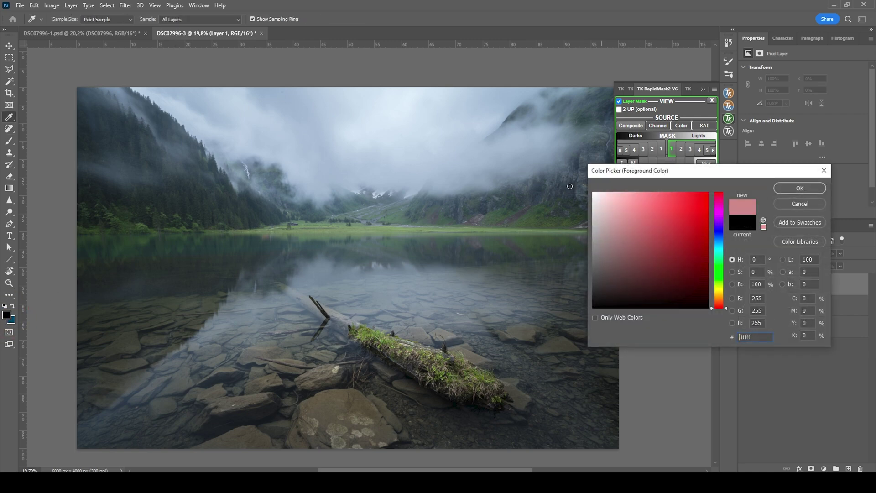
{"action": "left_click", "coordinate": [800, 188]}
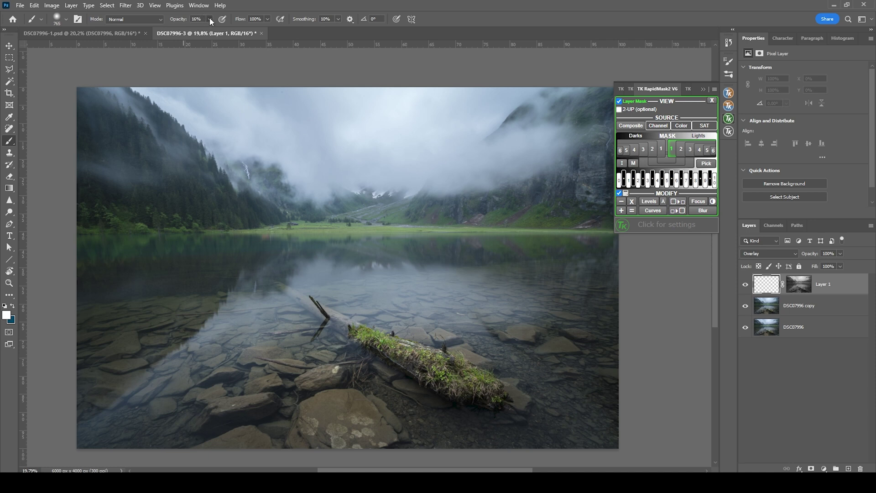
{"action": "left_click", "coordinate": [209, 19]}
{"action": "left_click_drag", "start_coordinate": [210, 32], "coordinate": [209, 32]}
{"action": "left_click_drag", "start_coordinate": [184, 170], "coordinate": [164, 166]}
Paint white brightening strokes across the forest, fog and log, then hide Layer 1.
{"action": "mouse_move", "coordinate": [92, 156]}
{"action": "left_mouse_down"}
{"action": "mouse_move", "coordinate": [124, 174]}
{"action": "mouse_move", "coordinate": [172, 164]}
{"action": "mouse_move", "coordinate": [110, 104]}
{"action": "mouse_move", "coordinate": [134, 142]}
{"action": "mouse_move", "coordinate": [188, 166]}
{"action": "mouse_move", "coordinate": [130, 178]}
{"action": "mouse_move", "coordinate": [195, 174]}
{"action": "mouse_move", "coordinate": [255, 192]}
{"action": "mouse_move", "coordinate": [282, 185]}
{"action": "mouse_move", "coordinate": [275, 174]}
{"action": "mouse_move", "coordinate": [287, 184]}
{"action": "mouse_move", "coordinate": [313, 185]}
{"action": "left_mouse_up"}
{"action": "mouse_move", "coordinate": [548, 108]}
{"action": "left_mouse_down"}
{"action": "mouse_move", "coordinate": [418, 354]}
{"action": "mouse_move", "coordinate": [238, 186]}
{"action": "left_mouse_up"}
{"action": "key", "text": "bracketright"}
{"action": "key", "text": "bracketright"}
{"action": "key", "text": "bracketright"}
{"action": "key", "text": "bracketright"}
{"action": "key", "text": "bracketright"}
{"action": "key", "text": "bracketright"}
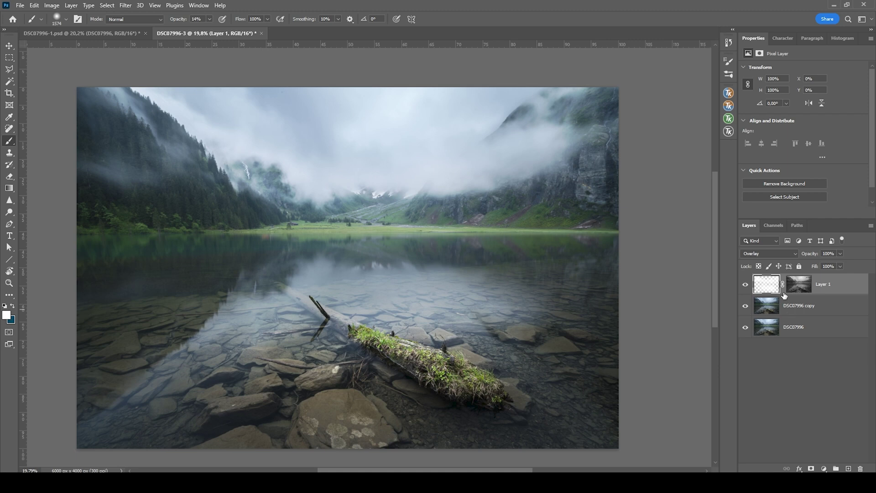
{"action": "left_click", "coordinate": [746, 286]}
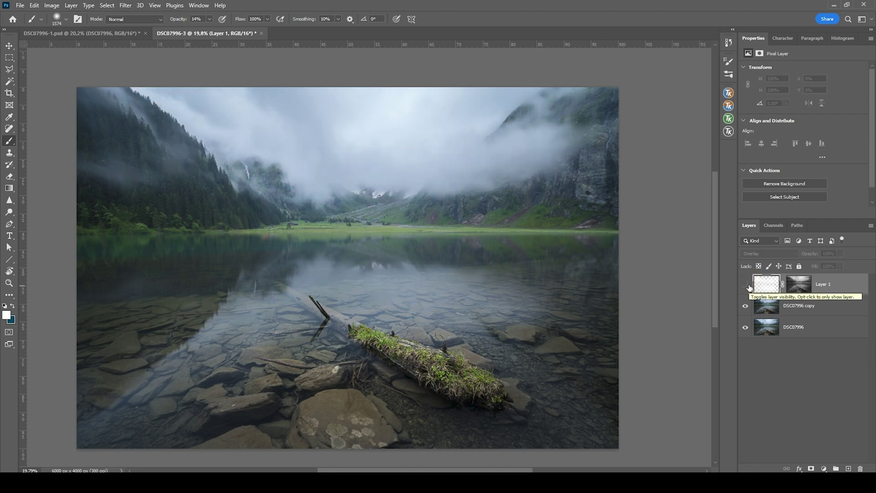
Show Layer 1 again and erase its brightening over the misty mountains at 22% opacity.
{"action": "left_click", "coordinate": [749, 286]}
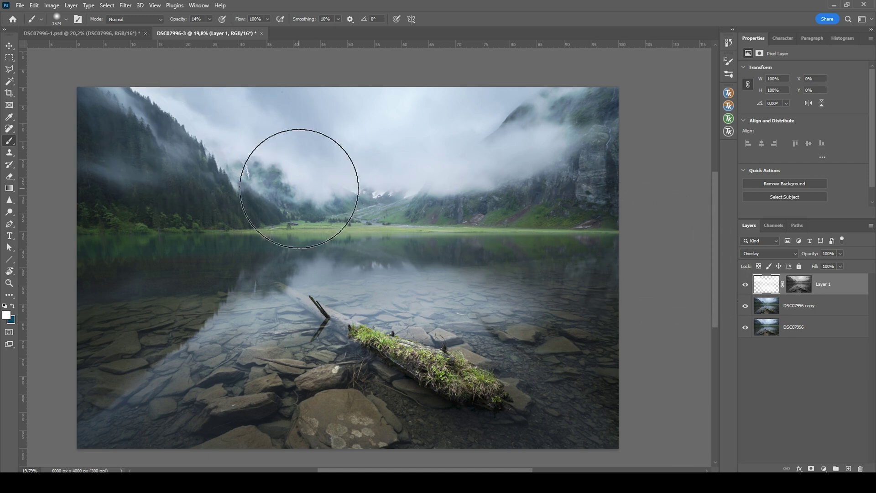
{"action": "key", "text": "e"}
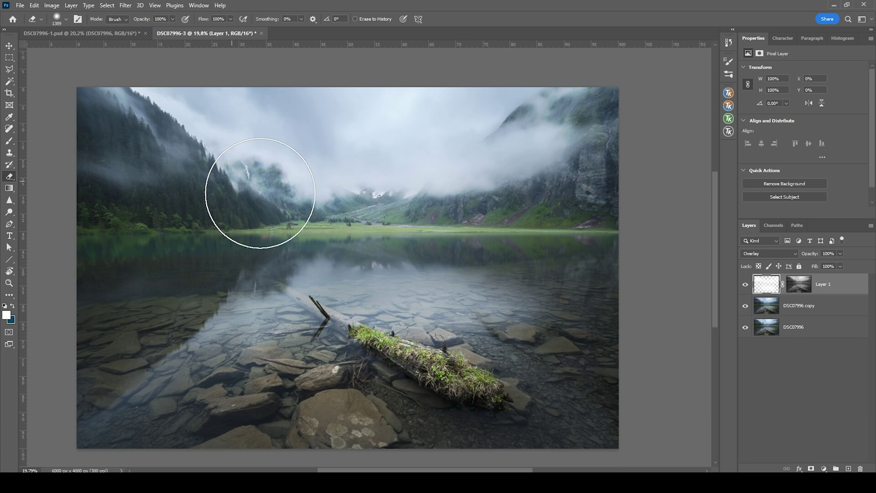
{"action": "left_click_drag", "start_coordinate": [276, 144], "coordinate": [274, 163], "text": "alt"}
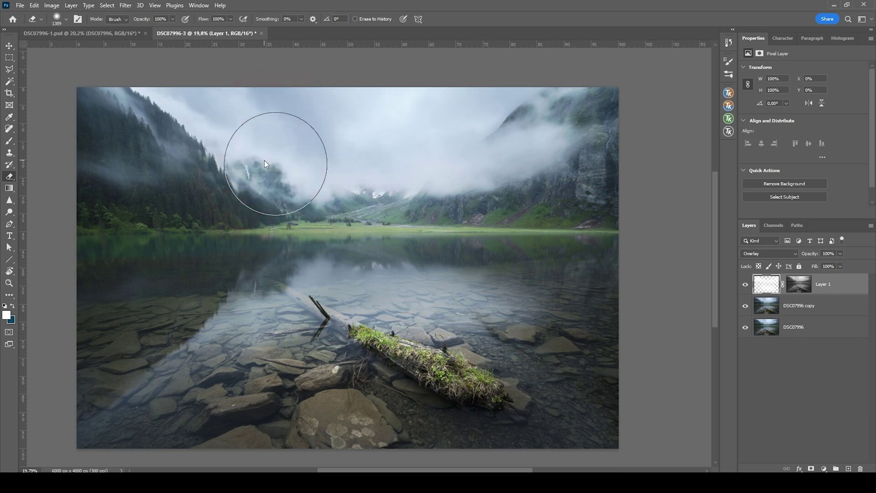
{"action": "left_click", "coordinate": [173, 20]}
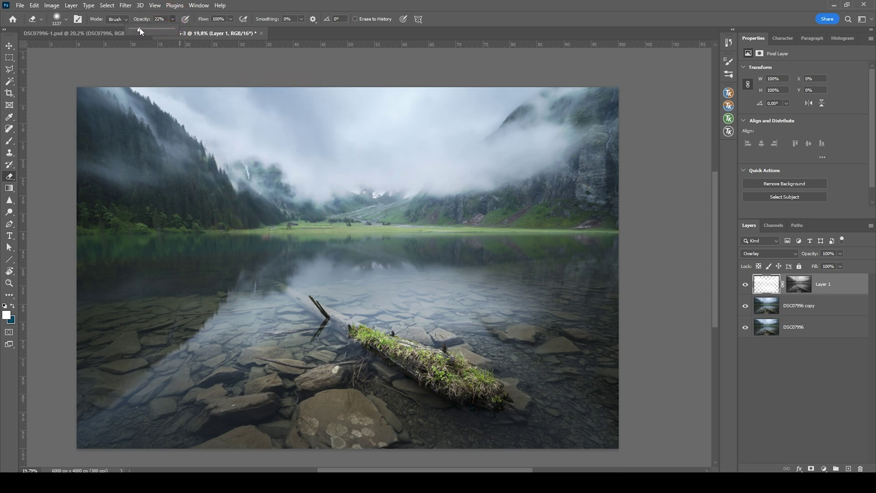
{"action": "left_click", "coordinate": [309, 183]}
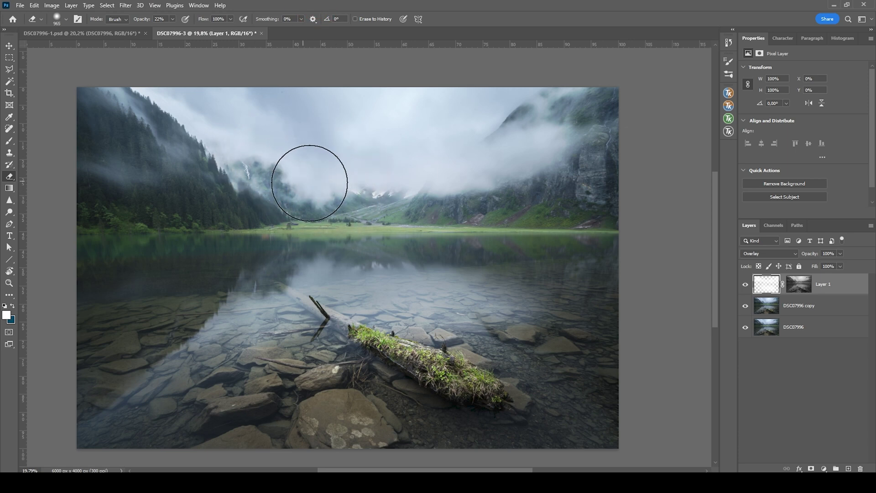
{"action": "mouse_move", "coordinate": [310, 183]}
{"action": "left_mouse_down"}
{"action": "mouse_move", "coordinate": [460, 185]}
{"action": "mouse_move", "coordinate": [312, 174]}
{"action": "mouse_move", "coordinate": [347, 182]}
{"action": "mouse_move", "coordinate": [255, 149]}
{"action": "mouse_move", "coordinate": [472, 174]}
{"action": "mouse_move", "coordinate": [522, 160]}
{"action": "mouse_move", "coordinate": [537, 117]}
{"action": "left_mouse_up"}
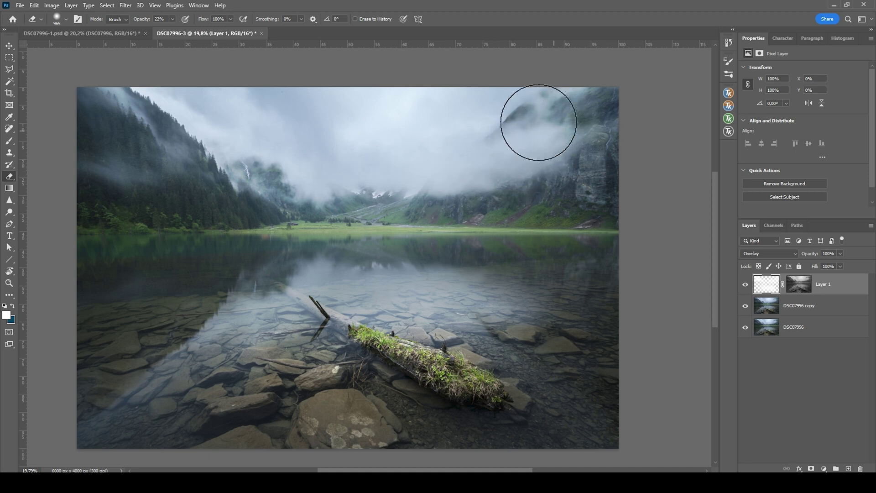
Toggle Layer 1's visibility on and off to compare the effect.
{"action": "left_click", "coordinate": [746, 285]}
{"action": "left_click", "coordinate": [745, 285]}
{"action": "left_click", "coordinate": [745, 285]}
{"action": "left_click", "coordinate": [746, 285]}
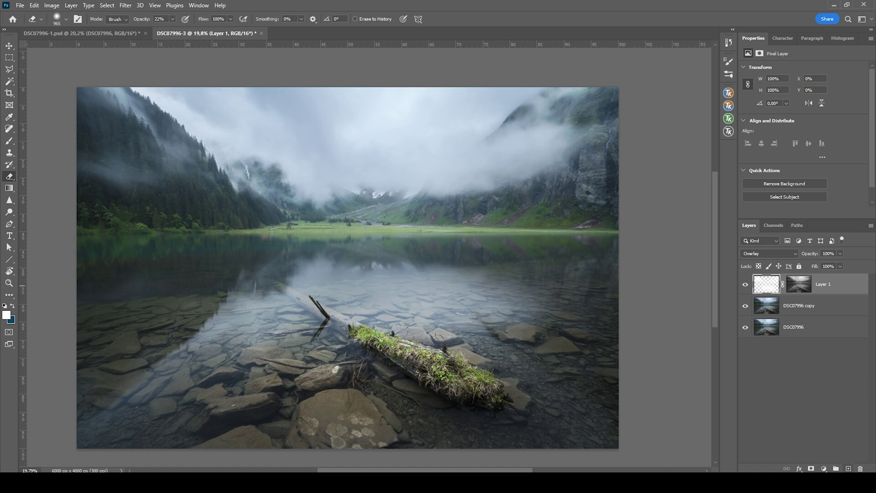
Add an Overlay Layer 2 and, after comparing Darks 1–3 in TK RapidMask, give it a Darks-3 mask.
{"action": "left_click", "coordinate": [849, 469]}
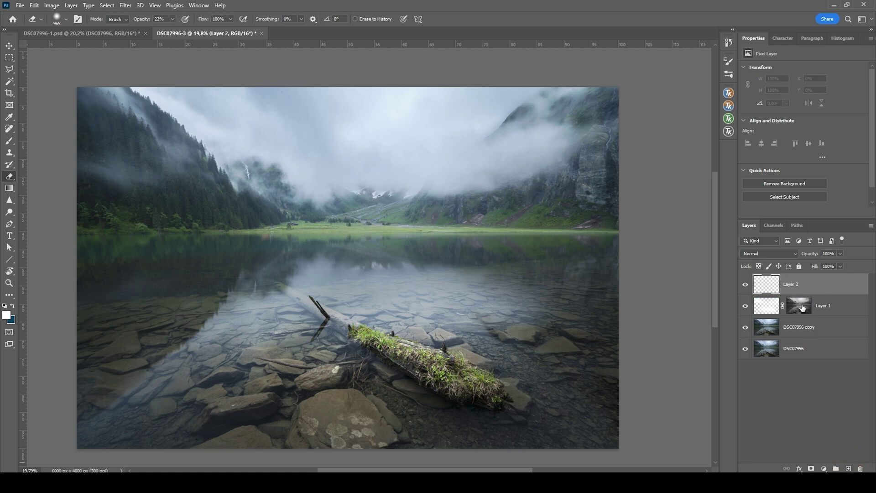
{"action": "left_click", "coordinate": [774, 255]}
{"action": "left_click", "coordinate": [730, 119]}
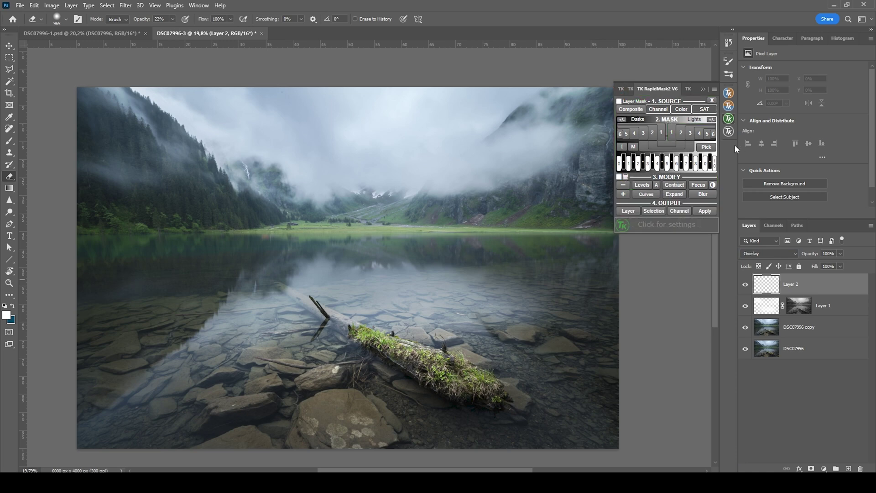
{"action": "left_click", "coordinate": [661, 134]}
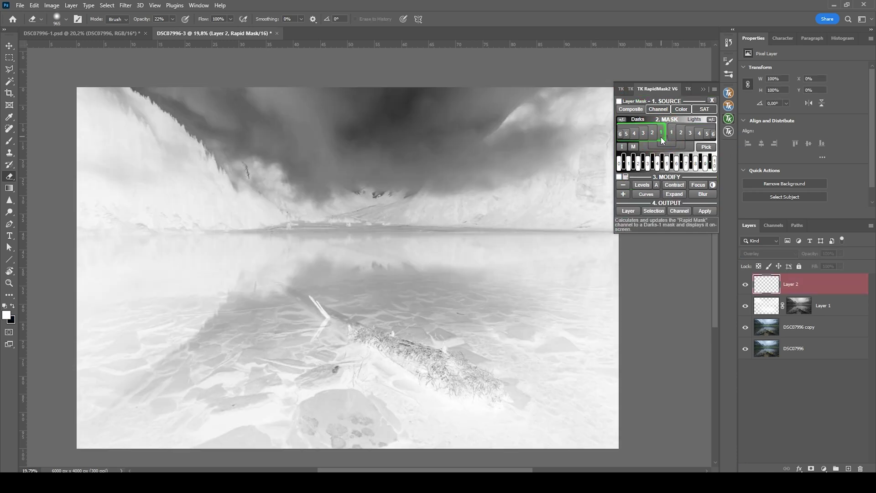
{"action": "left_click", "coordinate": [651, 136]}
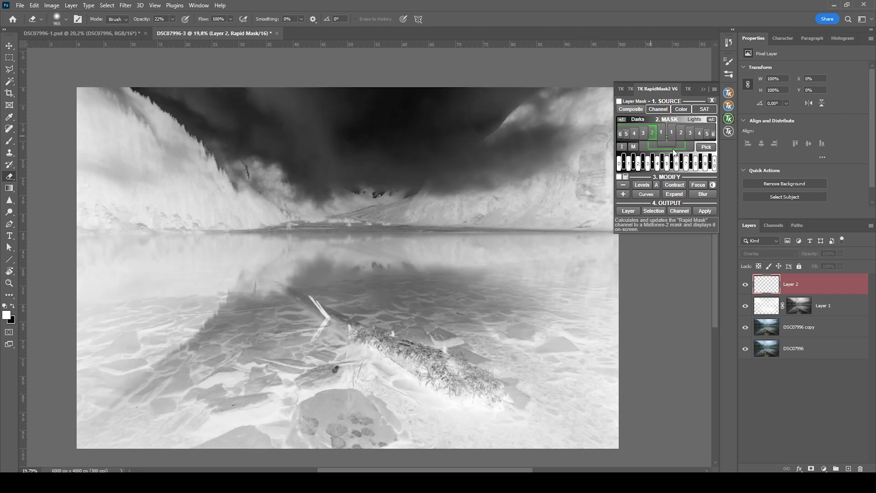
{"action": "left_click", "coordinate": [642, 135]}
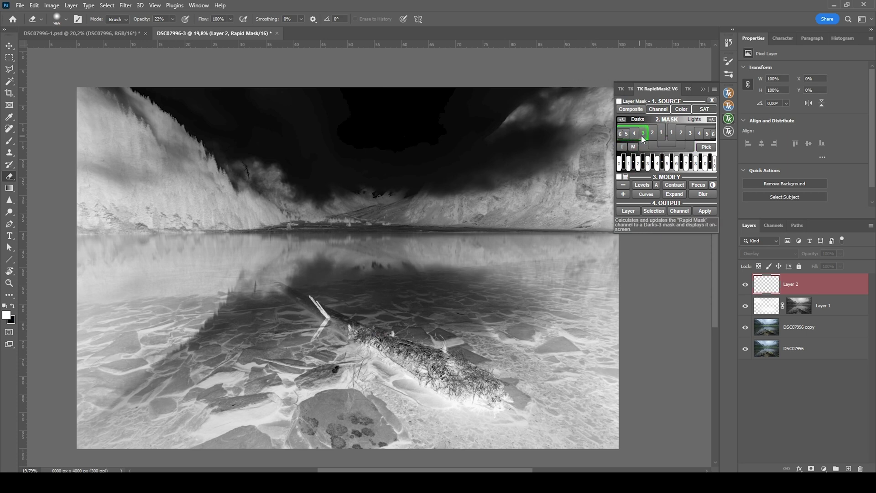
{"action": "left_click", "coordinate": [619, 101]}
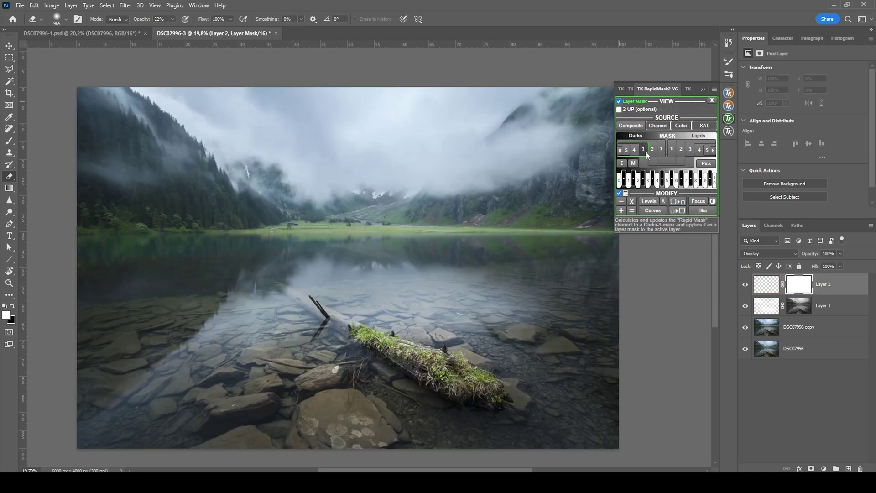
{"action": "left_click", "coordinate": [643, 150]}
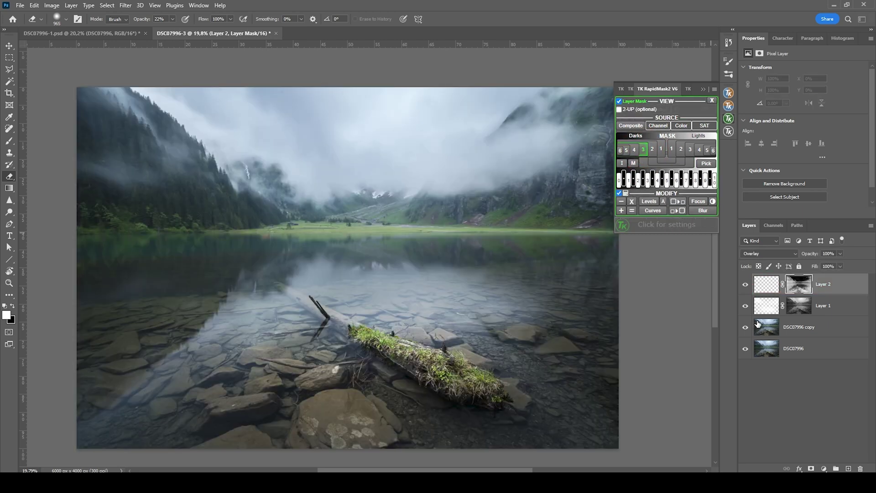
{"action": "left_click", "coordinate": [767, 285]}
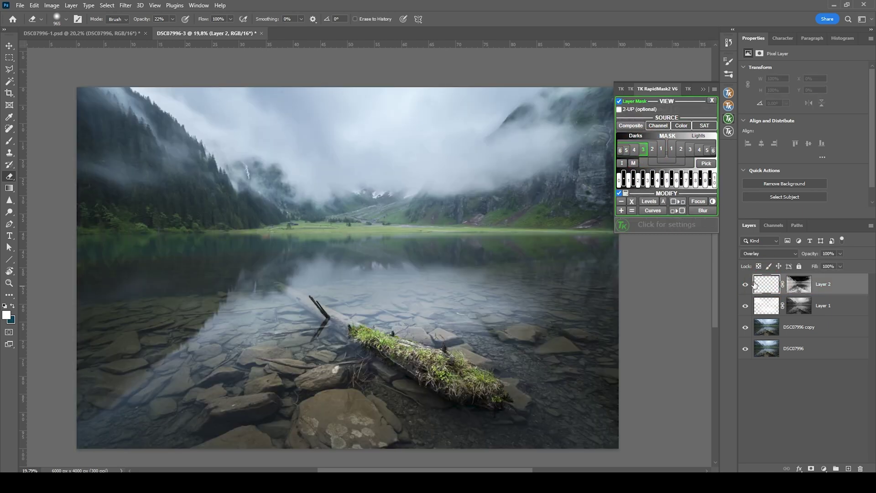
Switch to the brush with black foreground colour at about 968 px.
{"action": "key", "text": "b"}
{"action": "left_click", "coordinate": [6, 319]}
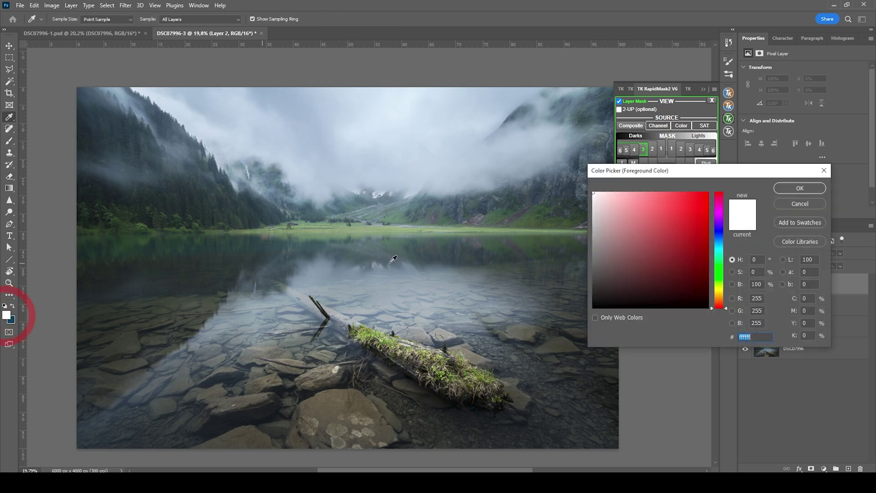
{"action": "left_click_drag", "start_coordinate": [644, 251], "coordinate": [561, 351]}
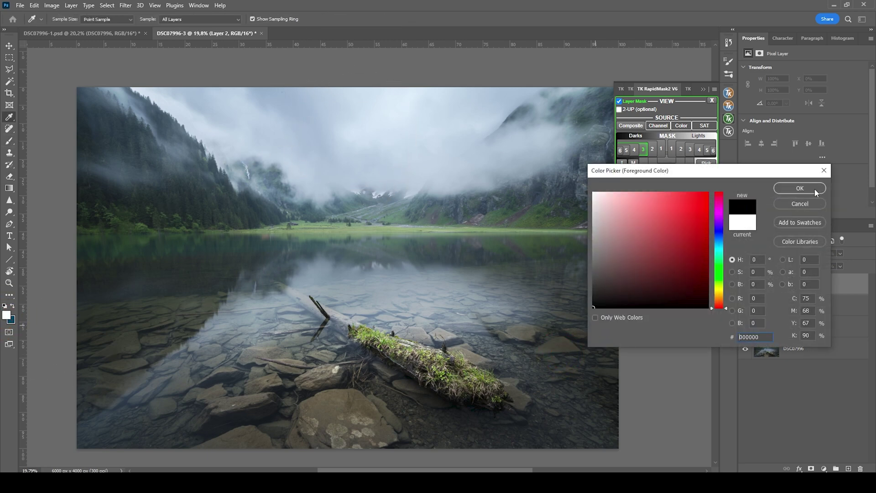
{"action": "left_click", "coordinate": [799, 188]}
{"action": "mouse_move", "coordinate": [98, 136]}
{"action": "left_mouse_down"}
{"action": "mouse_move", "coordinate": [146, 171]}
{"action": "mouse_move", "coordinate": [154, 166]}
{"action": "left_mouse_up"}
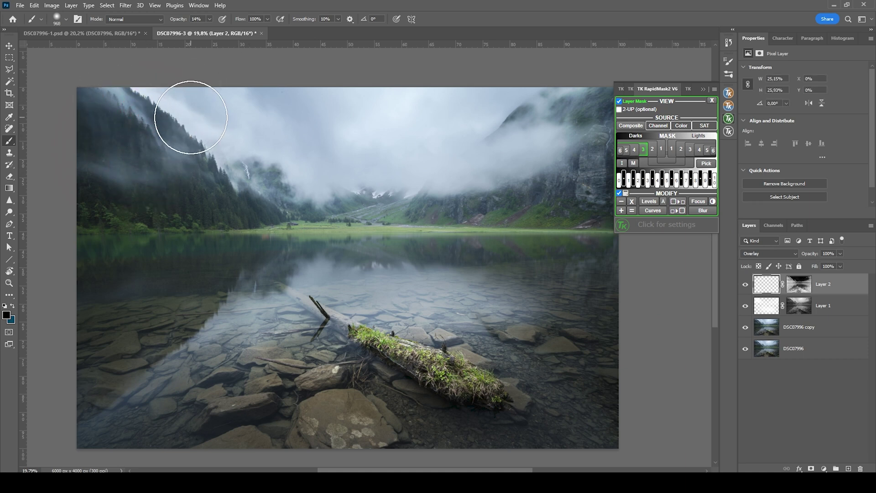
Paint black burning strokes over the forested slopes, valley and misty area on Layer 2.
{"action": "mouse_move", "coordinate": [192, 120]}
{"action": "left_mouse_down"}
{"action": "mouse_move", "coordinate": [273, 170]}
{"action": "mouse_move", "coordinate": [228, 141]}
{"action": "mouse_move", "coordinate": [195, 134]}
{"action": "mouse_move", "coordinate": [128, 87]}
{"action": "left_mouse_up"}
{"action": "left_click", "coordinate": [286, 196]}
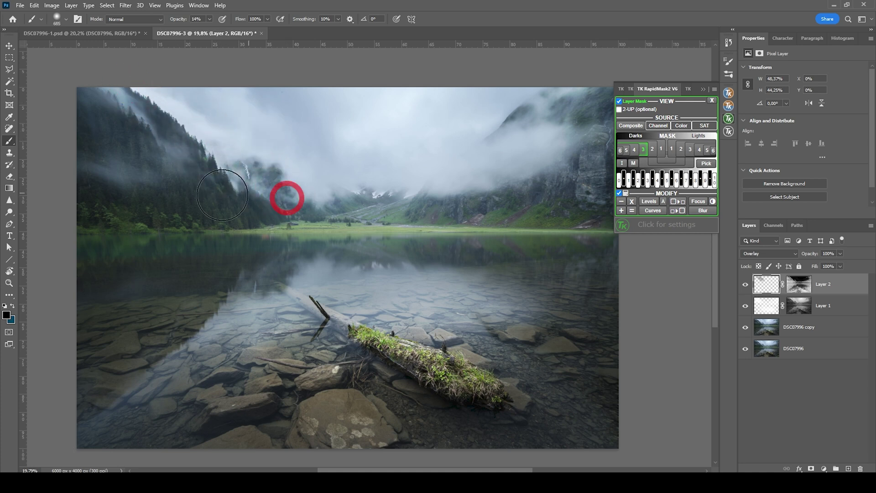
{"action": "left_click", "coordinate": [148, 147]}
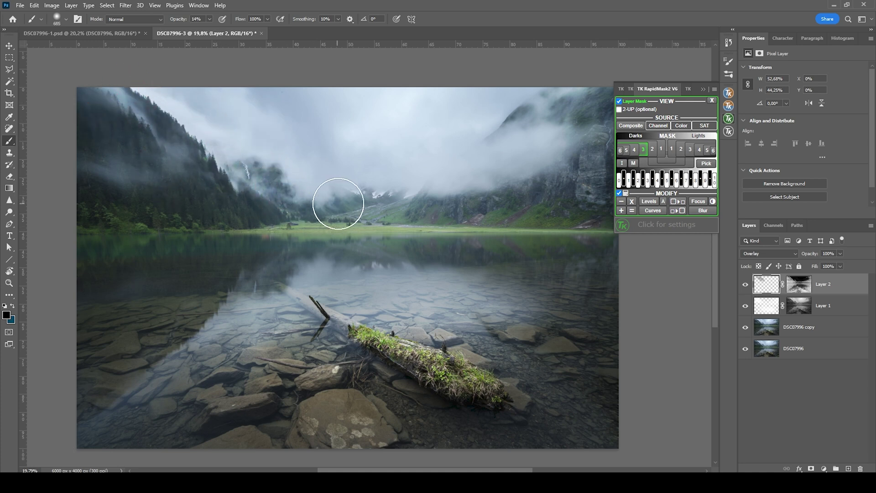
{"action": "left_click", "coordinate": [534, 109]}
{"action": "mouse_move", "coordinate": [534, 110]}
{"action": "left_mouse_down"}
{"action": "mouse_move", "coordinate": [402, 171]}
{"action": "mouse_move", "coordinate": [307, 255]}
{"action": "left_mouse_up"}
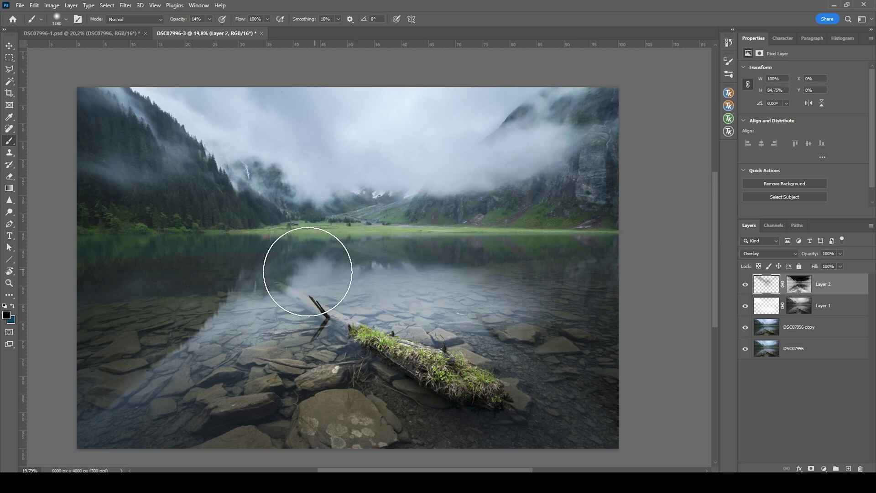
{"action": "mouse_move", "coordinate": [110, 325]}
{"action": "left_mouse_down"}
{"action": "mouse_move", "coordinate": [513, 255]}
{"action": "mouse_move", "coordinate": [587, 231]}
{"action": "left_mouse_up"}
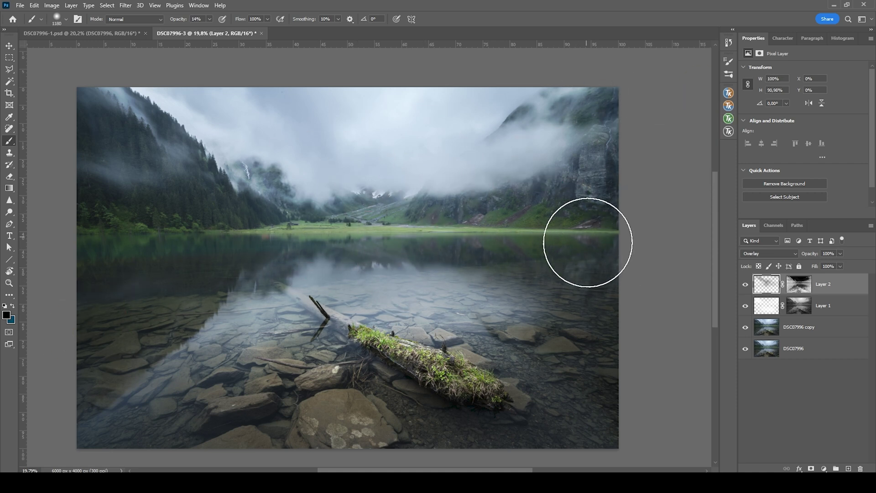
Toggle Layer 2's visibility repeatedly to compare the burn effect.
{"action": "left_click", "coordinate": [746, 285]}
{"action": "left_click", "coordinate": [746, 285]}
{"action": "left_click", "coordinate": [746, 285]}
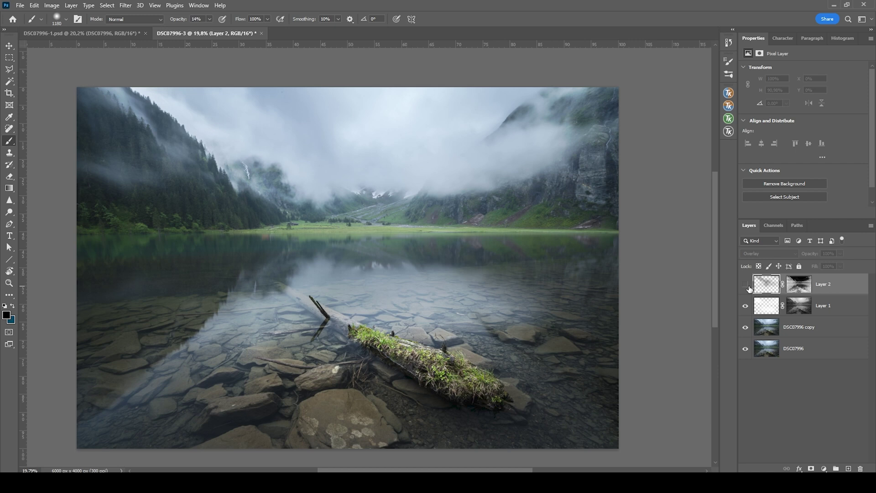
{"action": "left_click", "coordinate": [746, 285]}
{"action": "left_click", "coordinate": [746, 285]}
{"action": "left_click", "coordinate": [746, 285]}
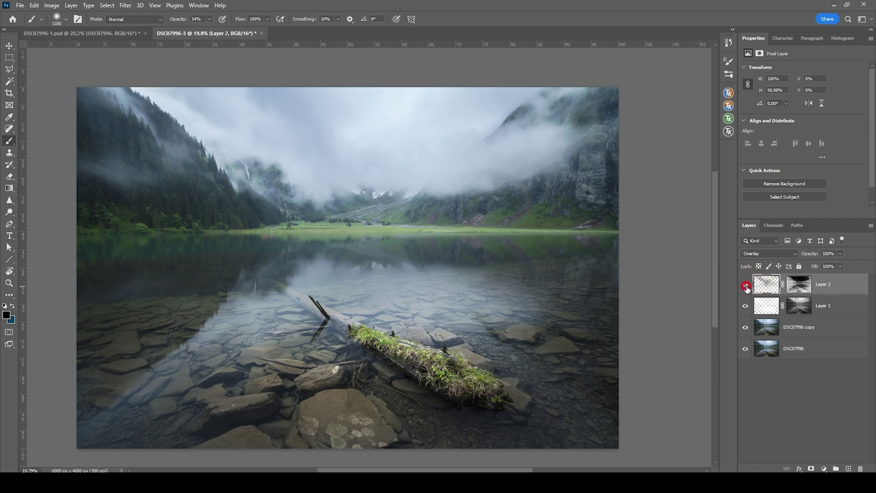
{"action": "left_click", "coordinate": [746, 285]}
Show Layer 2, stamp all visible layers into Layer 3, and launch Nik Color Efex Pro 4.
{"action": "left_click", "coordinate": [746, 285]}
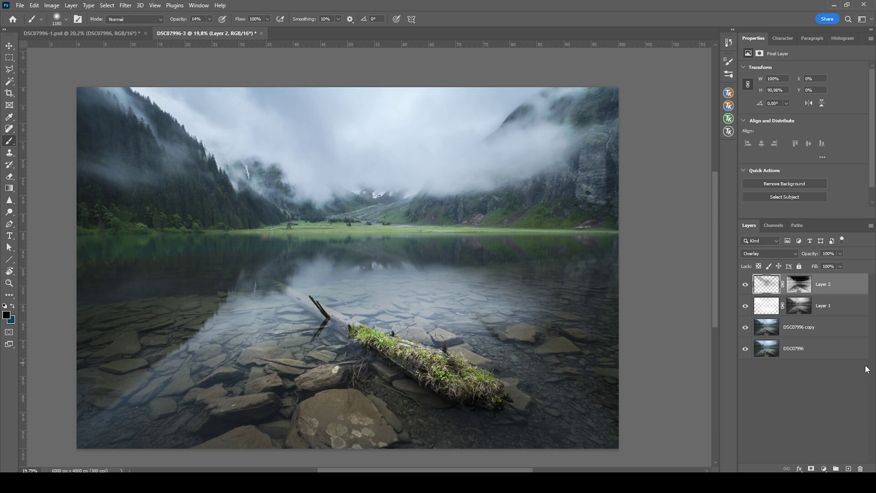
{"action": "key", "text": "ctrl+shift+alt+e"}
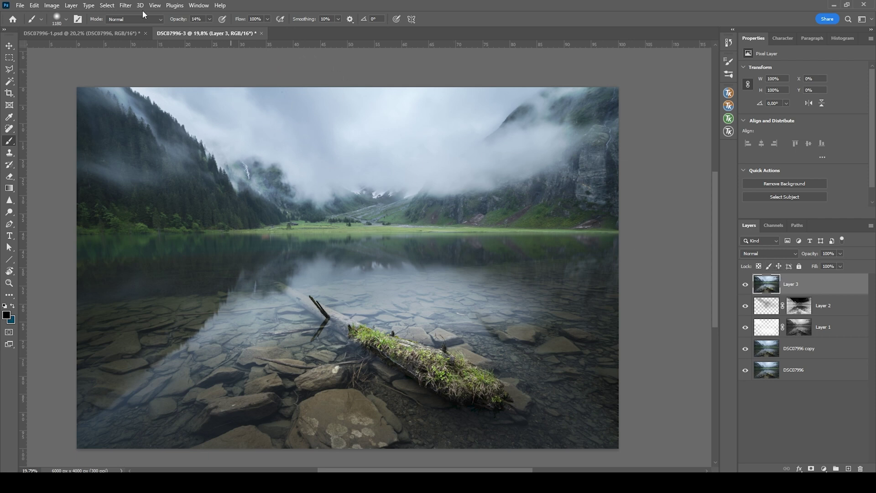
{"action": "left_click", "coordinate": [126, 5]}
{"action": "mouse_move", "coordinate": [156, 227]}
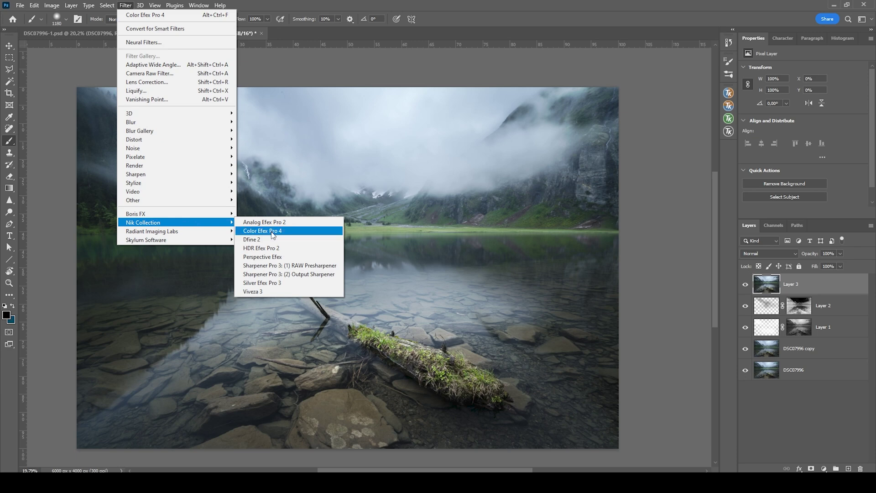
{"action": "left_click", "coordinate": [274, 231]}
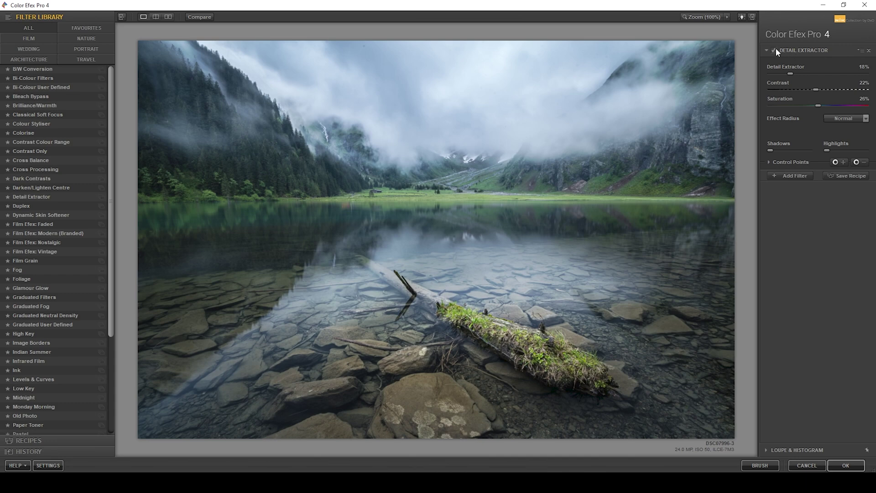
Compare Detail Extractor on and off, lower its saturation to 22%, and apply it.
{"action": "left_click", "coordinate": [775, 50]}
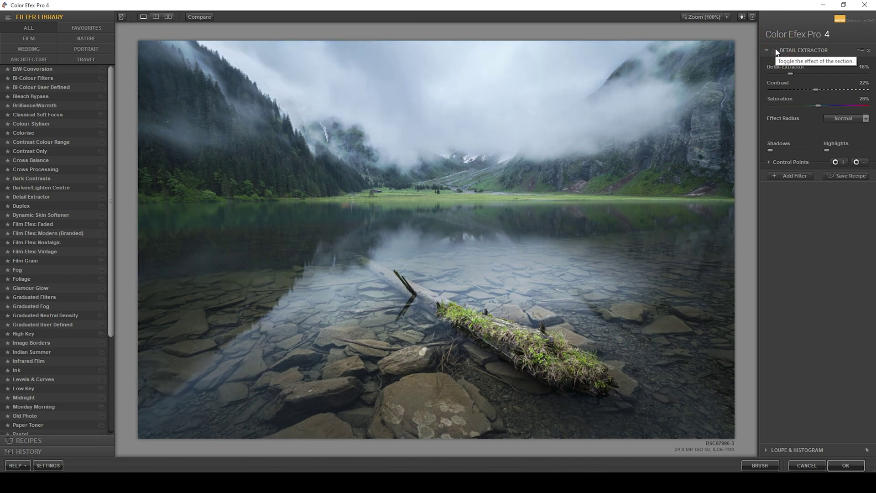
{"action": "left_click", "coordinate": [775, 51]}
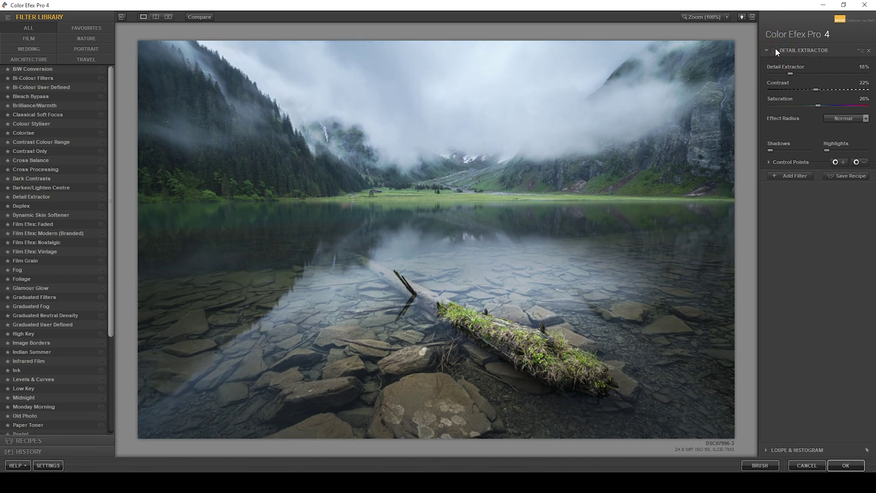
{"action": "left_click", "coordinate": [775, 50]}
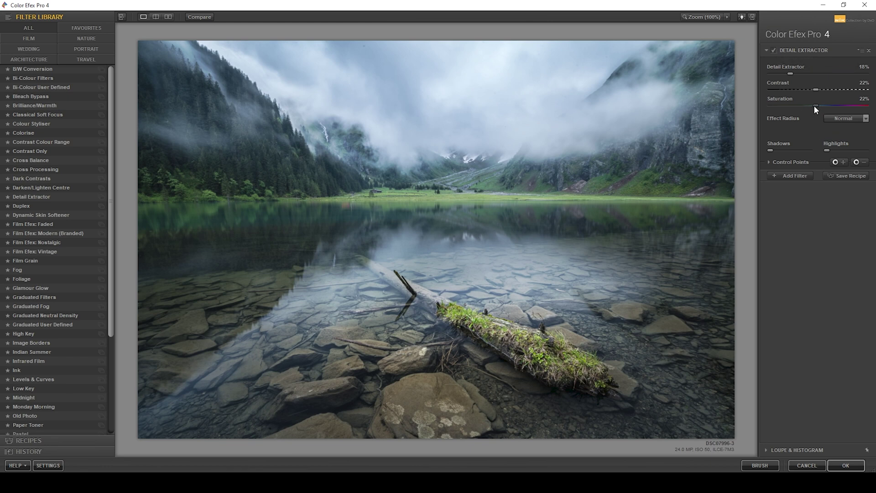
{"action": "left_click_drag", "start_coordinate": [814, 106], "coordinate": [807, 106]}
{"action": "left_click", "coordinate": [847, 466]}
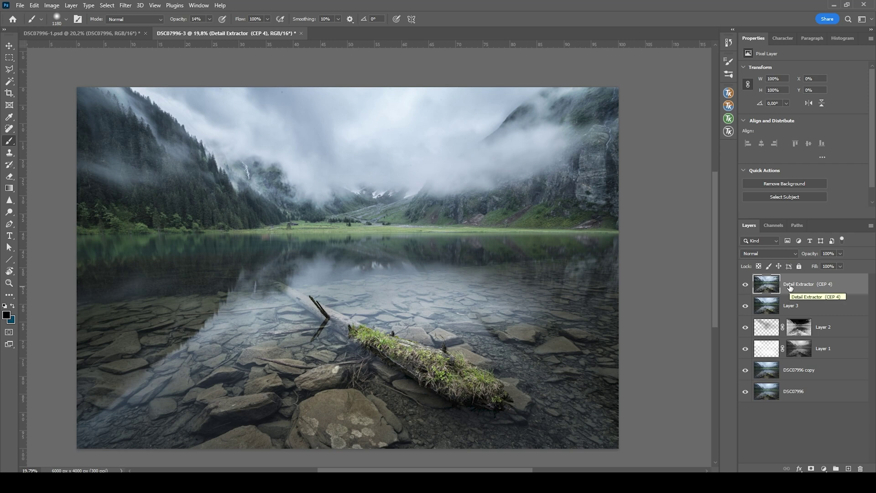
Add a black hide-all mask to the Detail Extractor layer and set brush opacity to 23%.
{"action": "left_click", "coordinate": [811, 469], "text": "alt"}
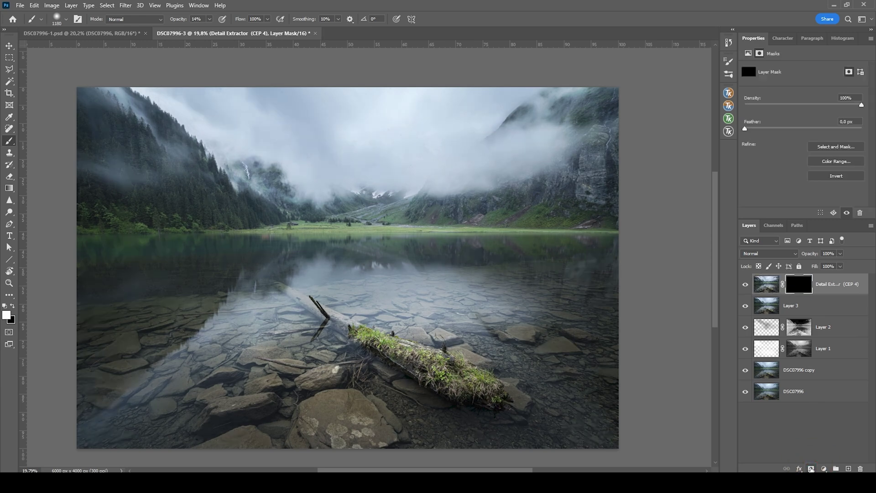
{"action": "left_click", "coordinate": [800, 284]}
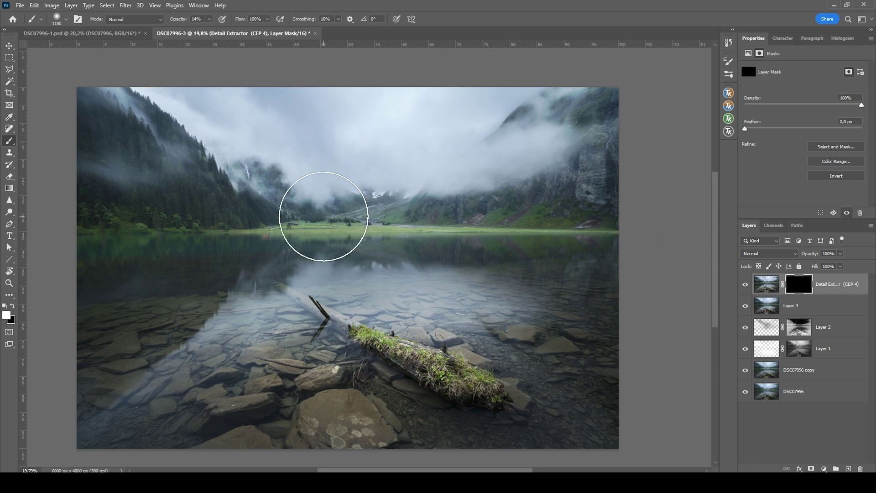
{"action": "left_click", "coordinate": [210, 19]}
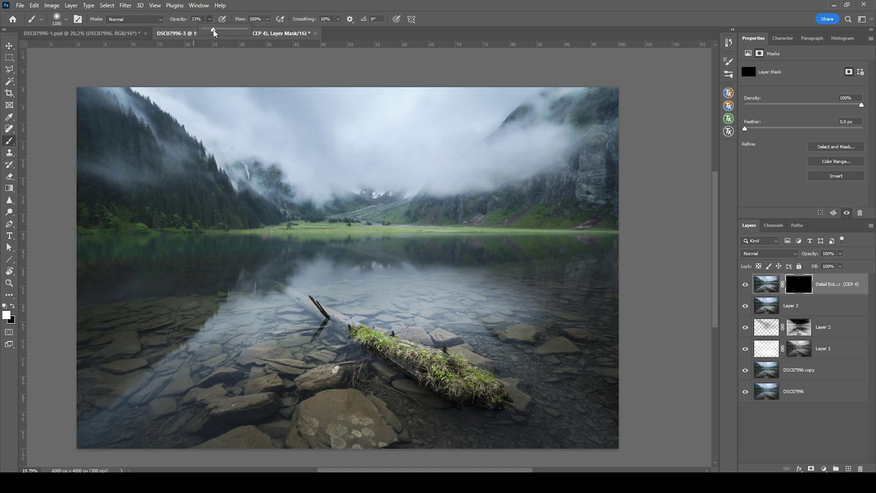
{"action": "left_click", "coordinate": [214, 30]}
Paint white on the mask over the water, rocks, mountainsides and foggy valley.
{"action": "right_click", "coordinate": [309, 295], "text": "alt"}
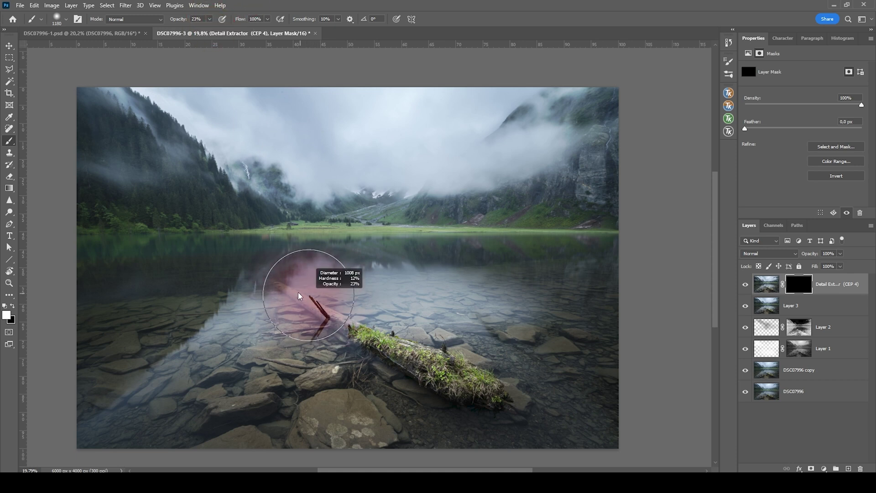
{"action": "mouse_move", "coordinate": [288, 324]}
{"action": "left_mouse_down"}
{"action": "mouse_move", "coordinate": [333, 352]}
{"action": "mouse_move", "coordinate": [222, 365]}
{"action": "mouse_move", "coordinate": [322, 381]}
{"action": "mouse_move", "coordinate": [372, 342]}
{"action": "left_mouse_up"}
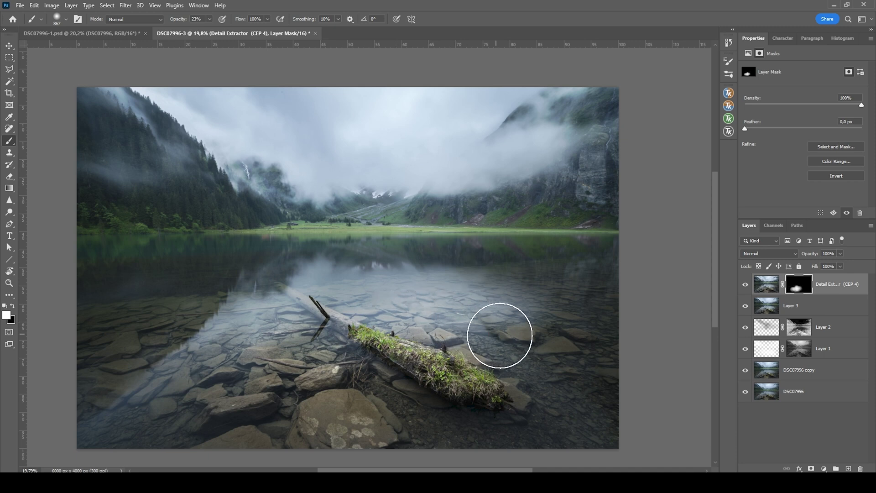
{"action": "left_click_drag", "start_coordinate": [500, 335], "coordinate": [554, 336]}
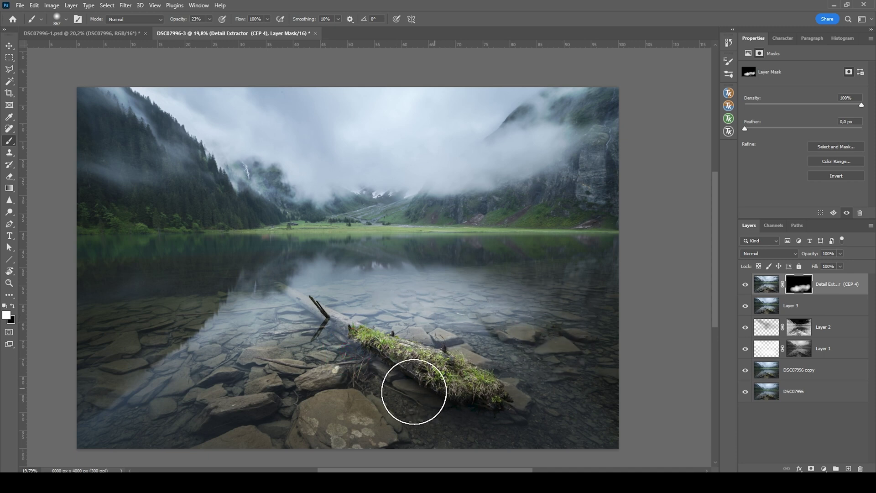
{"action": "left_click_drag", "start_coordinate": [190, 172], "coordinate": [178, 172]}
{"action": "left_click_drag", "start_coordinate": [135, 117], "coordinate": [114, 107]}
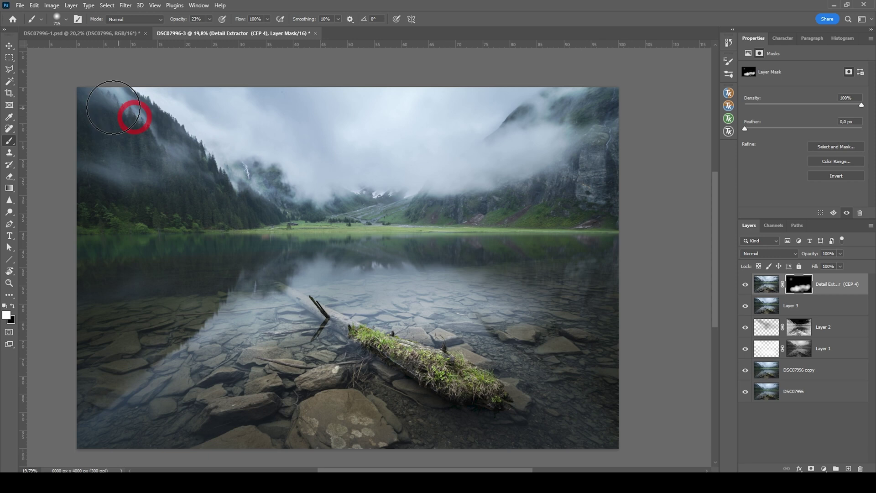
{"action": "left_click_drag", "start_coordinate": [206, 166], "coordinate": [204, 152]}
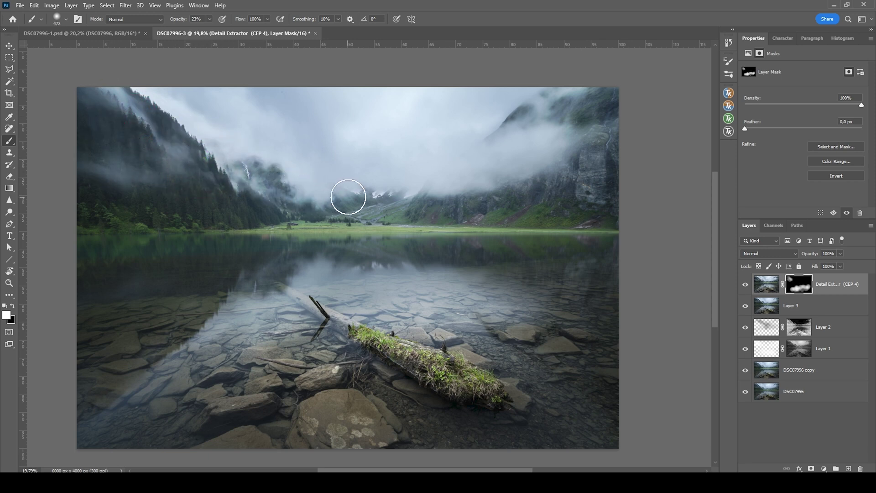
{"action": "mouse_move", "coordinate": [348, 197]}
{"action": "left_mouse_down"}
{"action": "mouse_move", "coordinate": [433, 189]}
{"action": "mouse_move", "coordinate": [446, 198]}
{"action": "mouse_move", "coordinate": [522, 181]}
{"action": "mouse_move", "coordinate": [583, 145]}
{"action": "mouse_move", "coordinate": [599, 154]}
{"action": "mouse_move", "coordinate": [599, 112]}
{"action": "left_mouse_up"}
Toggle the Detail Extractor layer off and on to compare the result.
{"action": "left_click", "coordinate": [745, 285]}
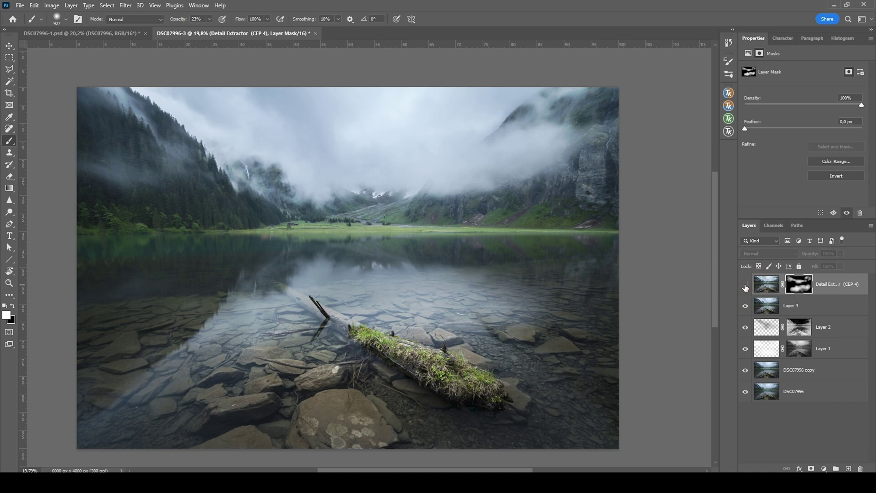
{"action": "left_click", "coordinate": [746, 286]}
{"action": "left_click", "coordinate": [745, 287]}
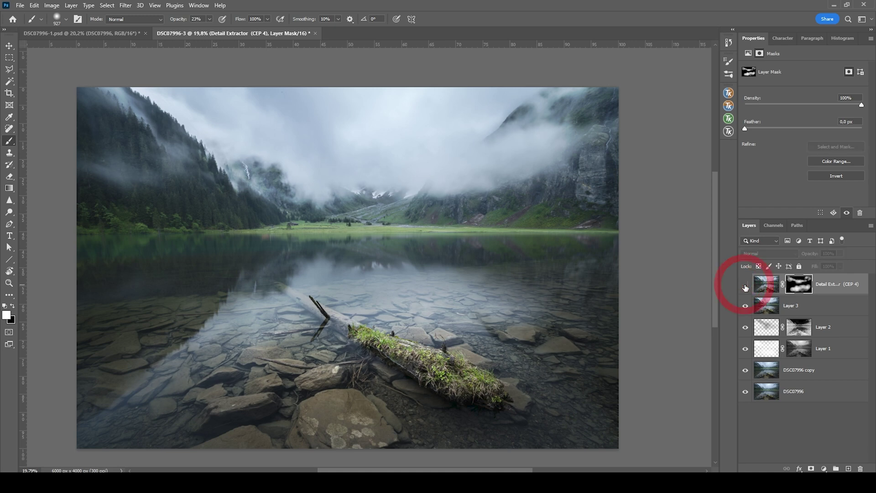
{"action": "left_click", "coordinate": [745, 286]}
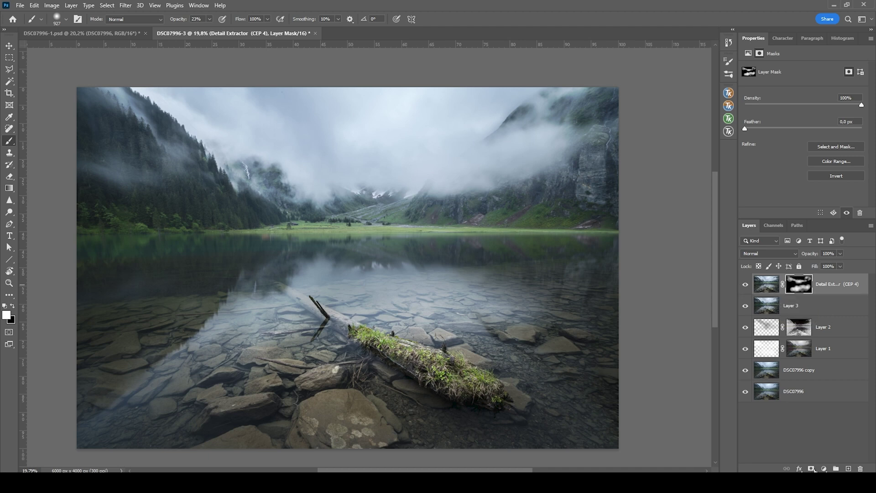
Add a Vibrance adjustment layer with Vibrance raised to +21 and saturation left at 0.
{"action": "left_click", "coordinate": [824, 468]}
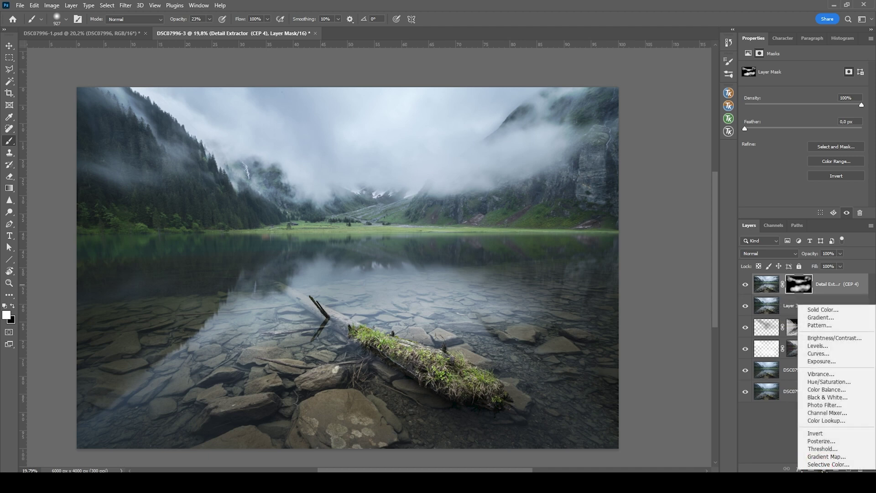
{"action": "left_click", "coordinate": [832, 375]}
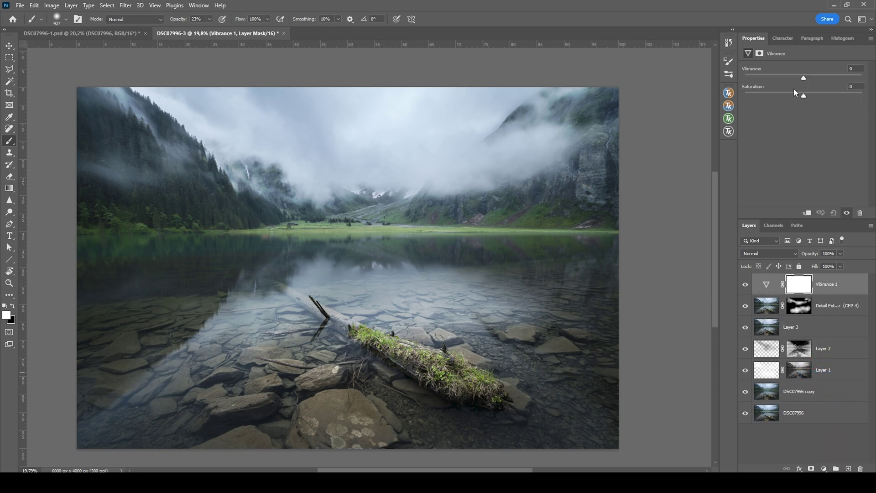
{"action": "mouse_move", "coordinate": [805, 79]}
{"action": "left_mouse_down"}
{"action": "mouse_move", "coordinate": [824, 78]}
{"action": "mouse_move", "coordinate": [816, 73]}
{"action": "left_mouse_up"}
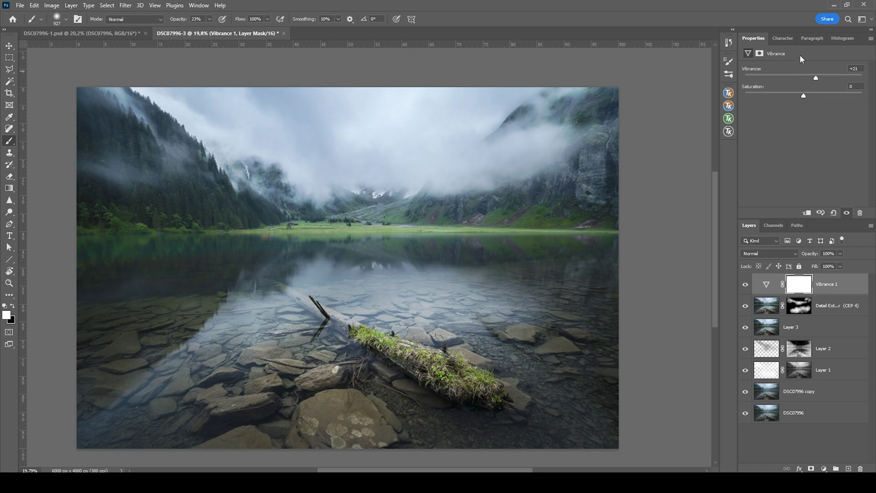